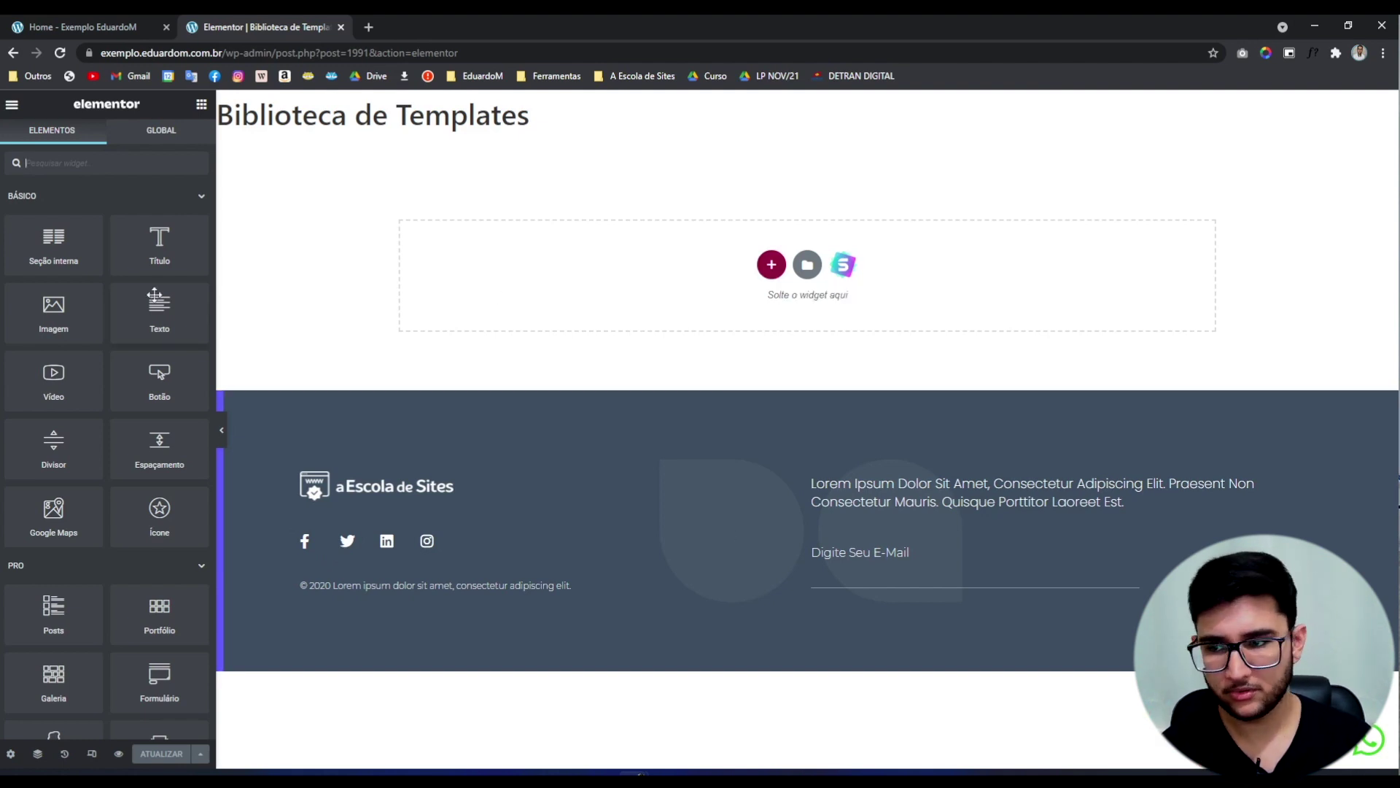
drag(29, 315, 581, 281)
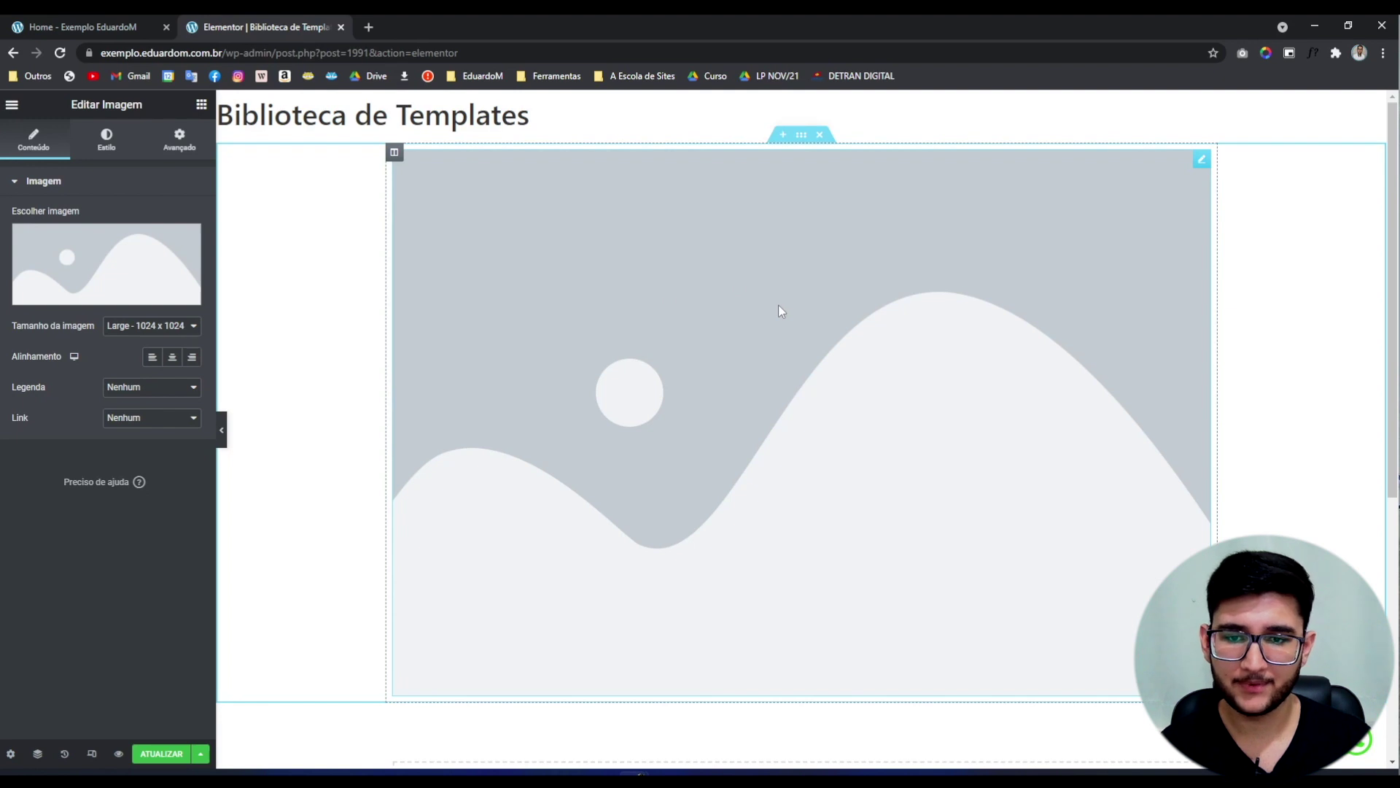
right_click(778, 304)
click(801, 514)
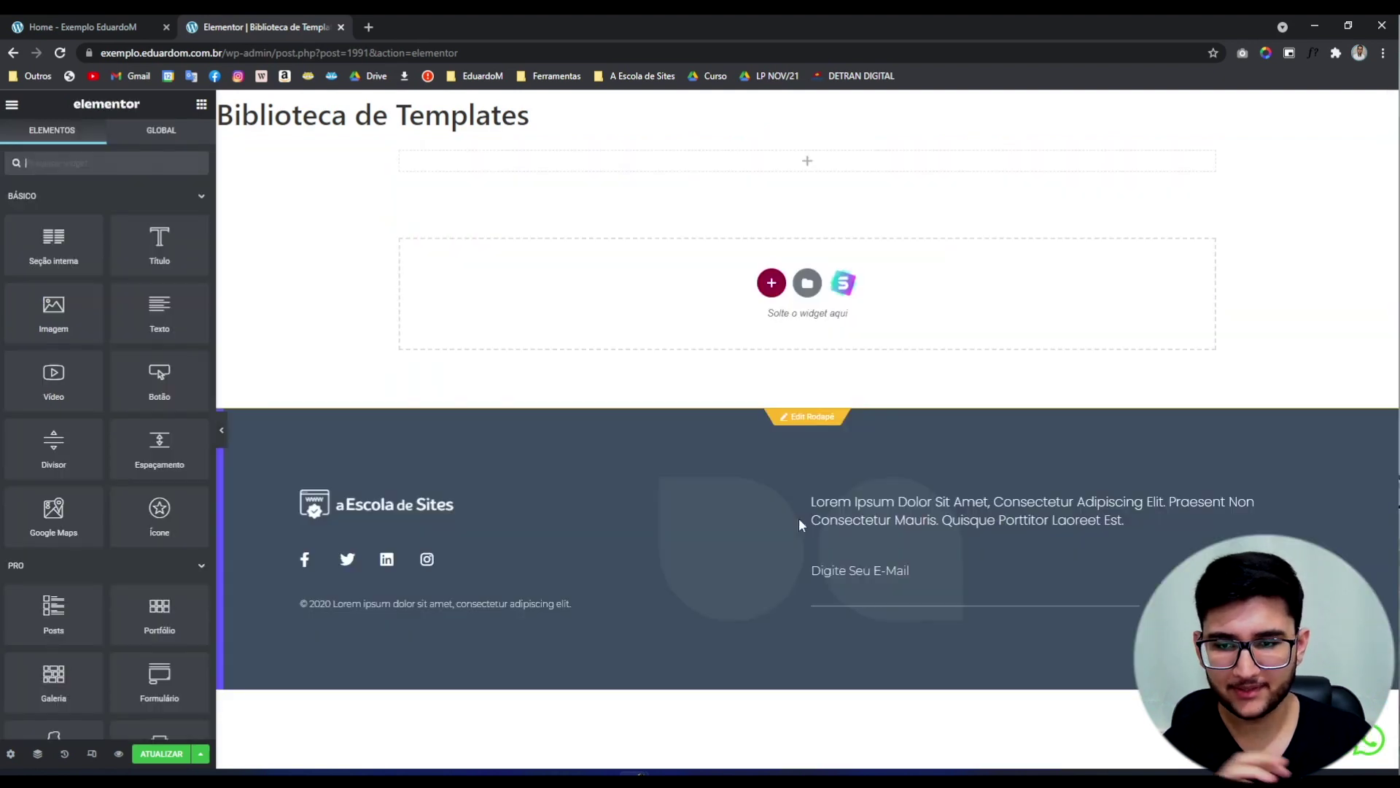
Set the page layout to Elementor canvas in the page settings
click(12, 754)
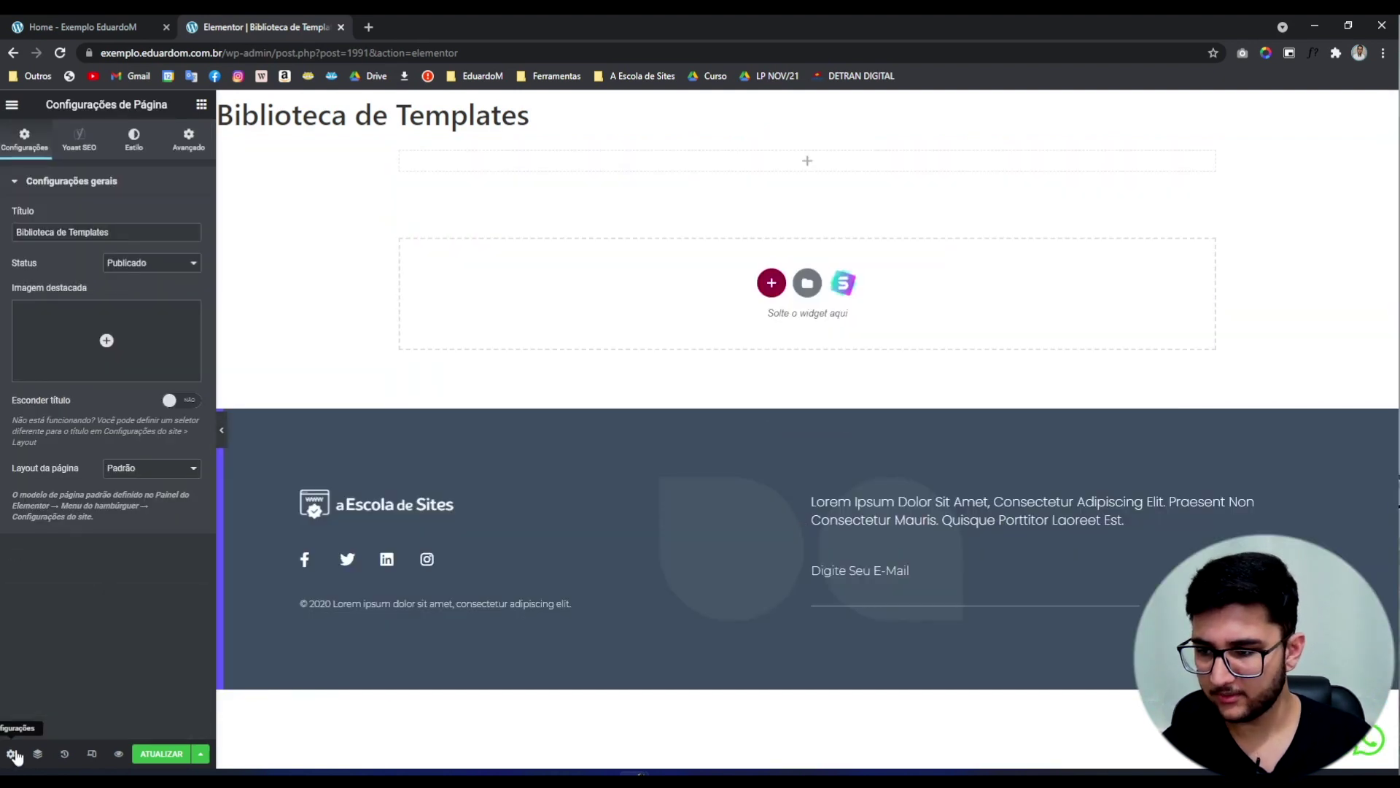
click(164, 469)
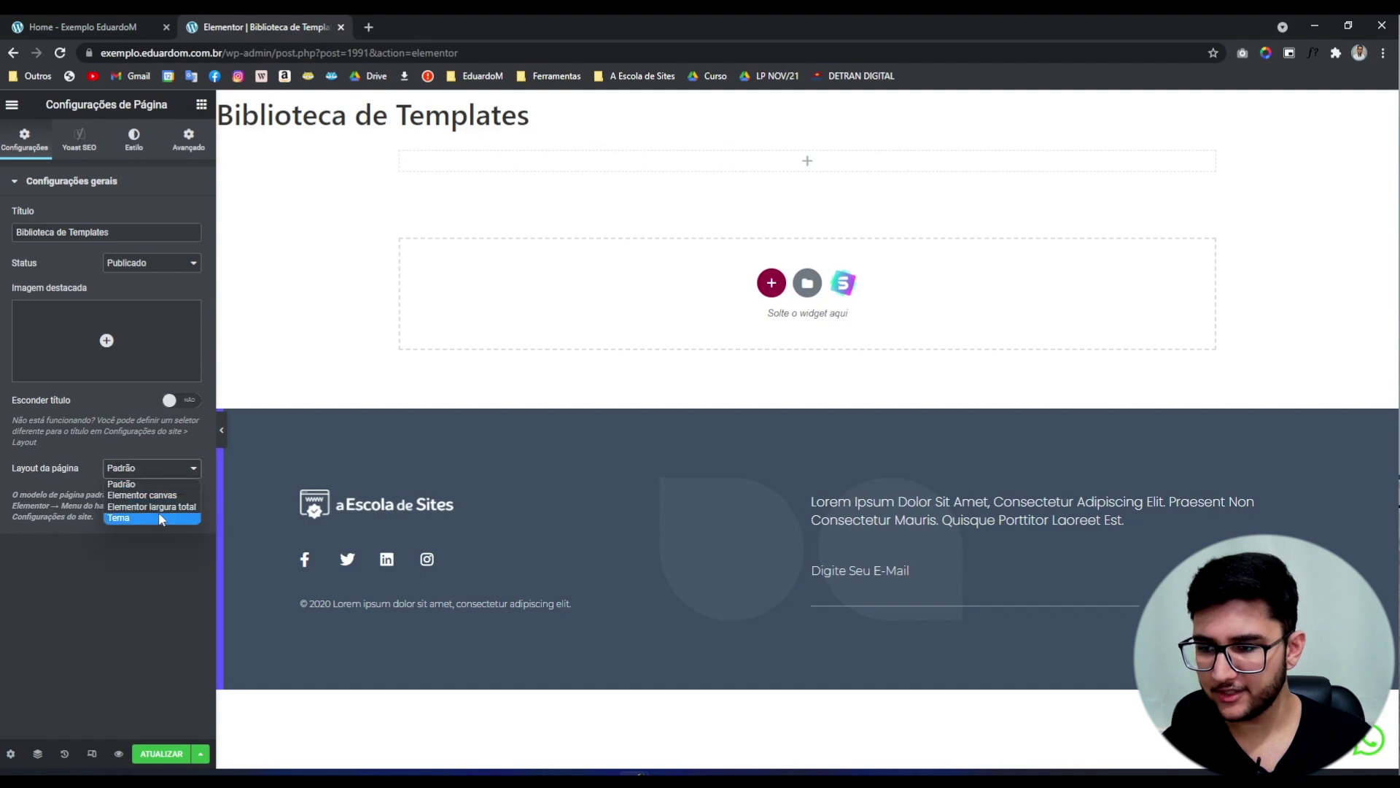
click(135, 496)
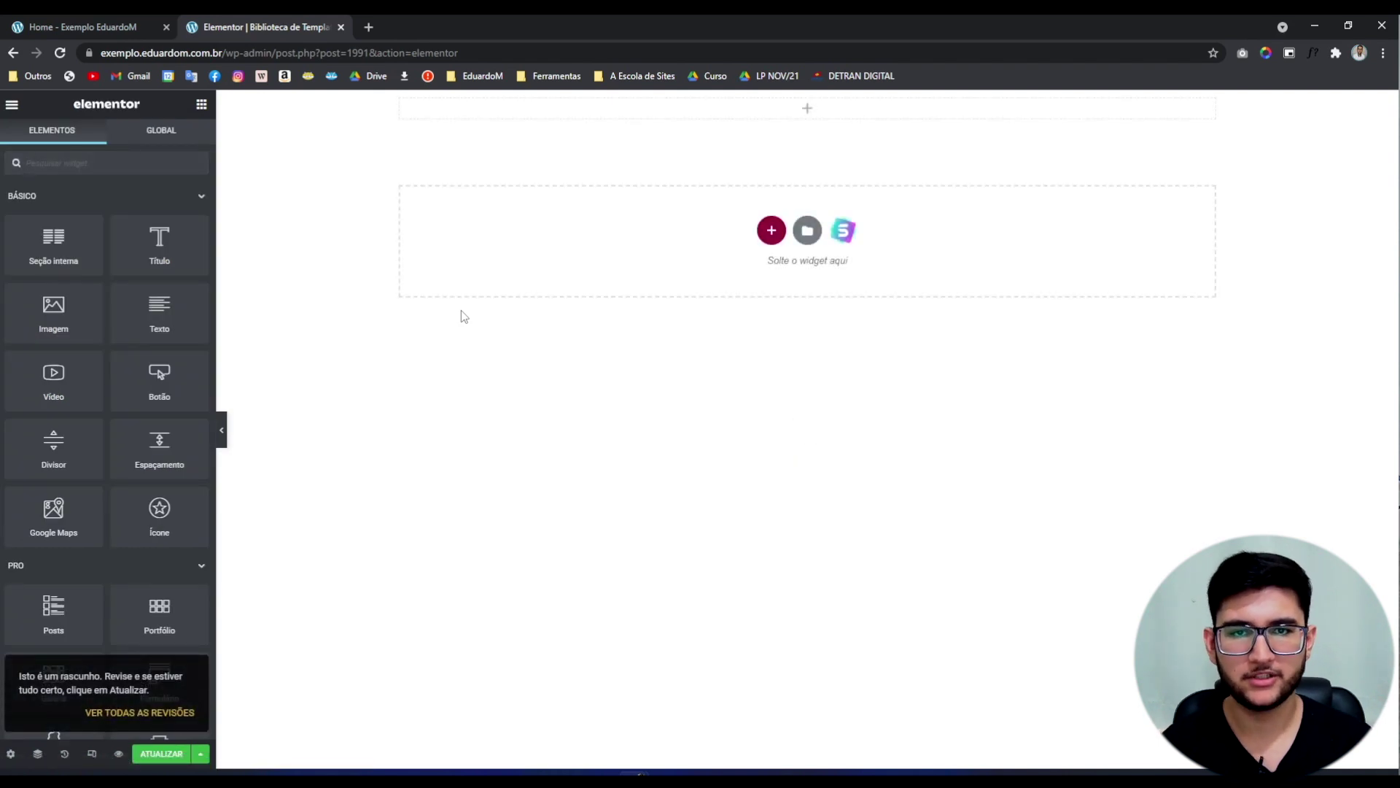
click(774, 230)
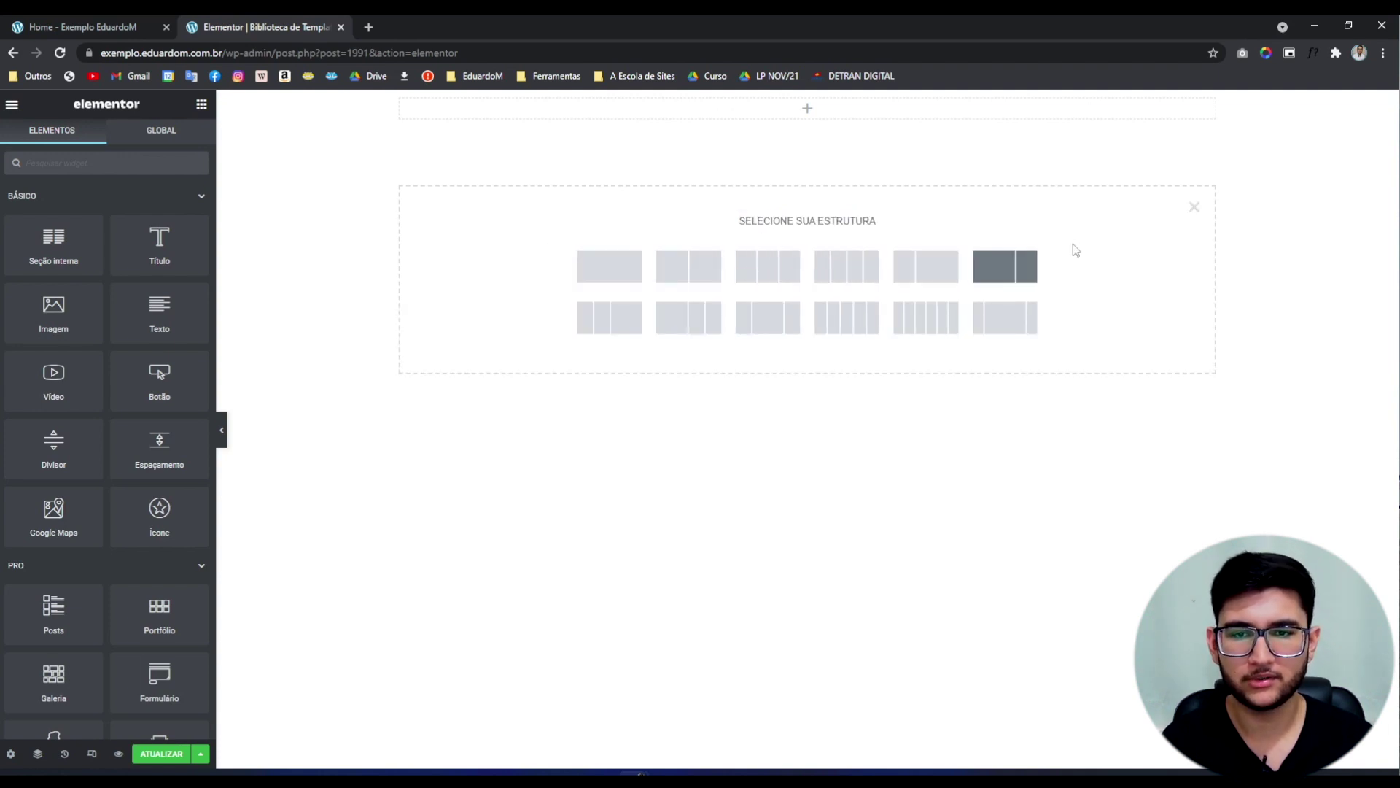
click(1194, 207)
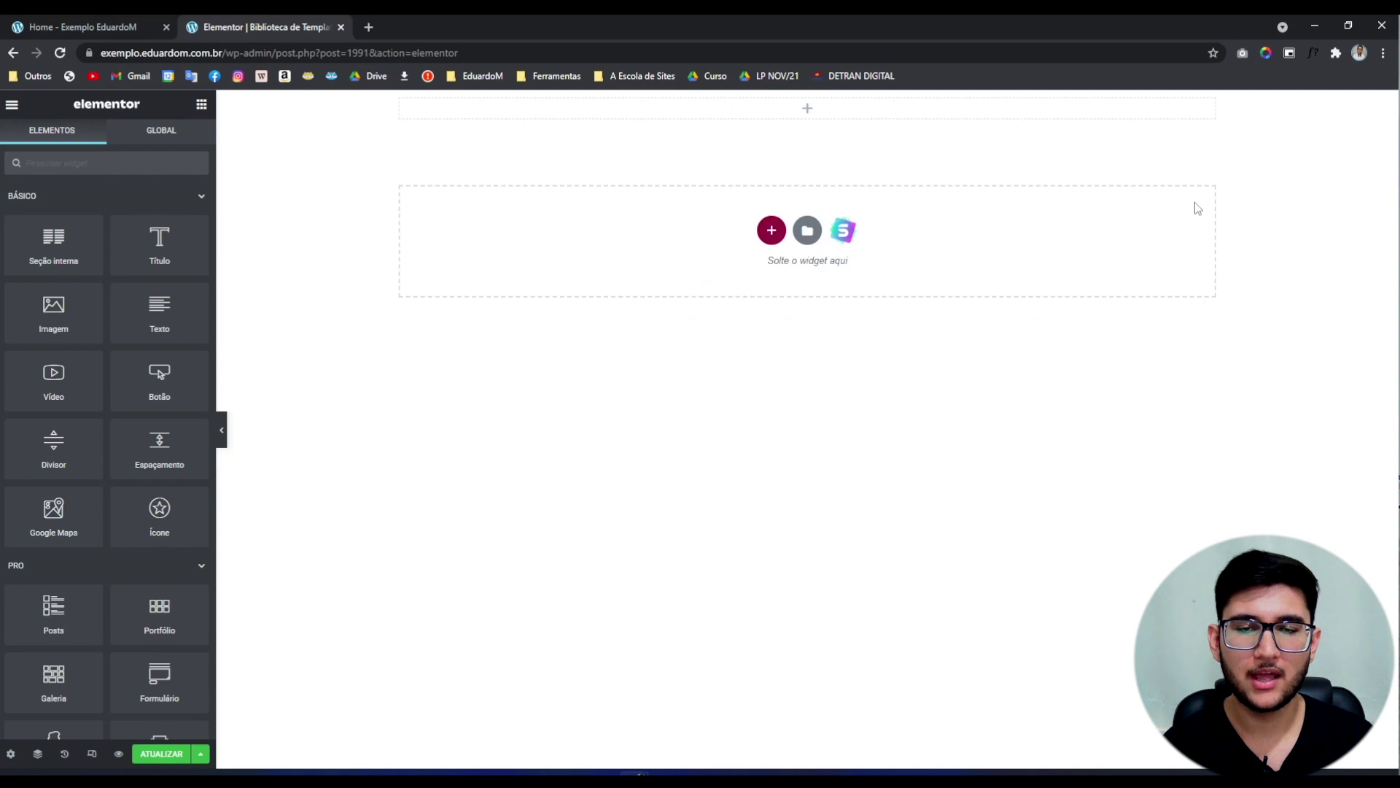
Preview and insert the "Landing Page – Chiropractor" page template from the library, and delete the empty section above it
click(808, 231)
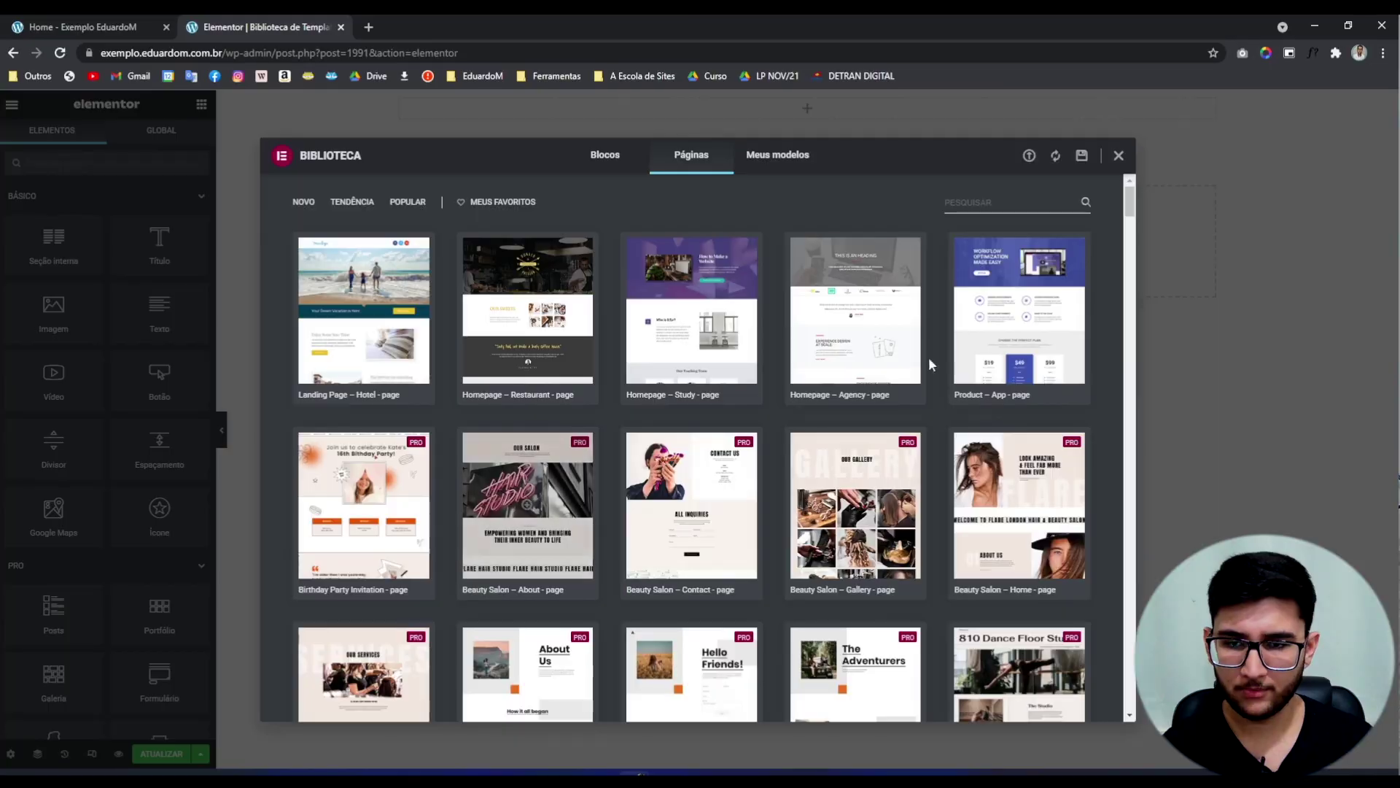
scroll(949, 328, down, 5)
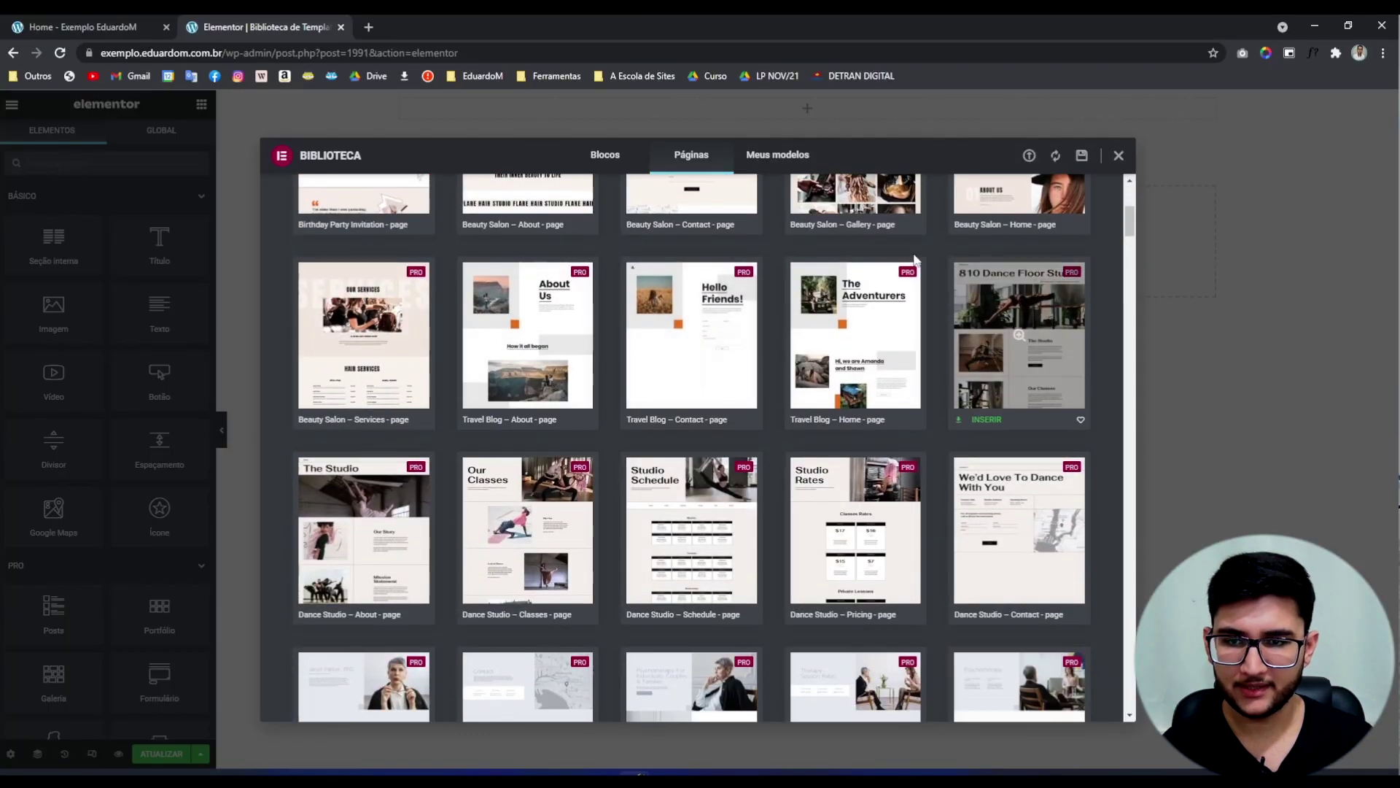
scroll(965, 264, down, 13)
scroll(941, 423, down, 9)
scroll(901, 455, down, 7)
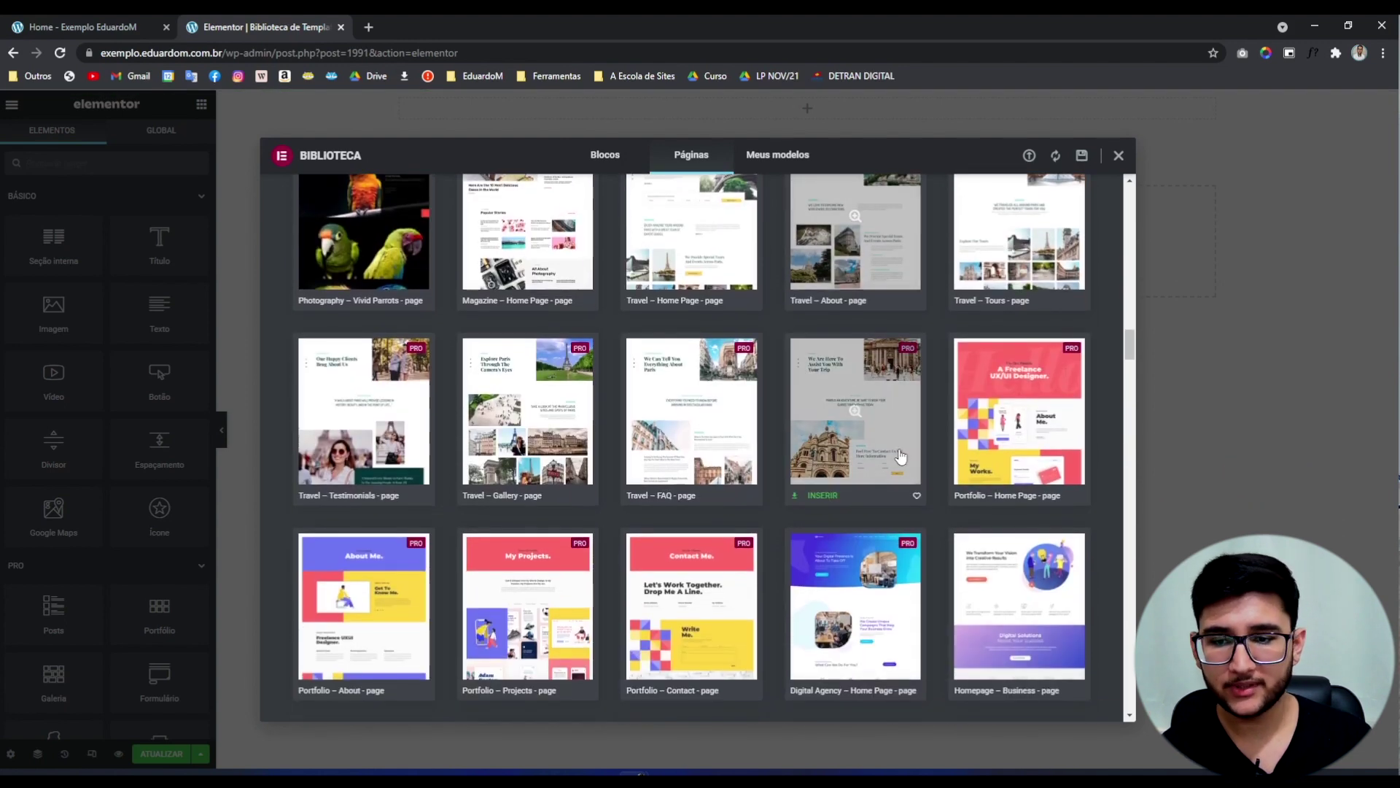
scroll(902, 455, down, 6)
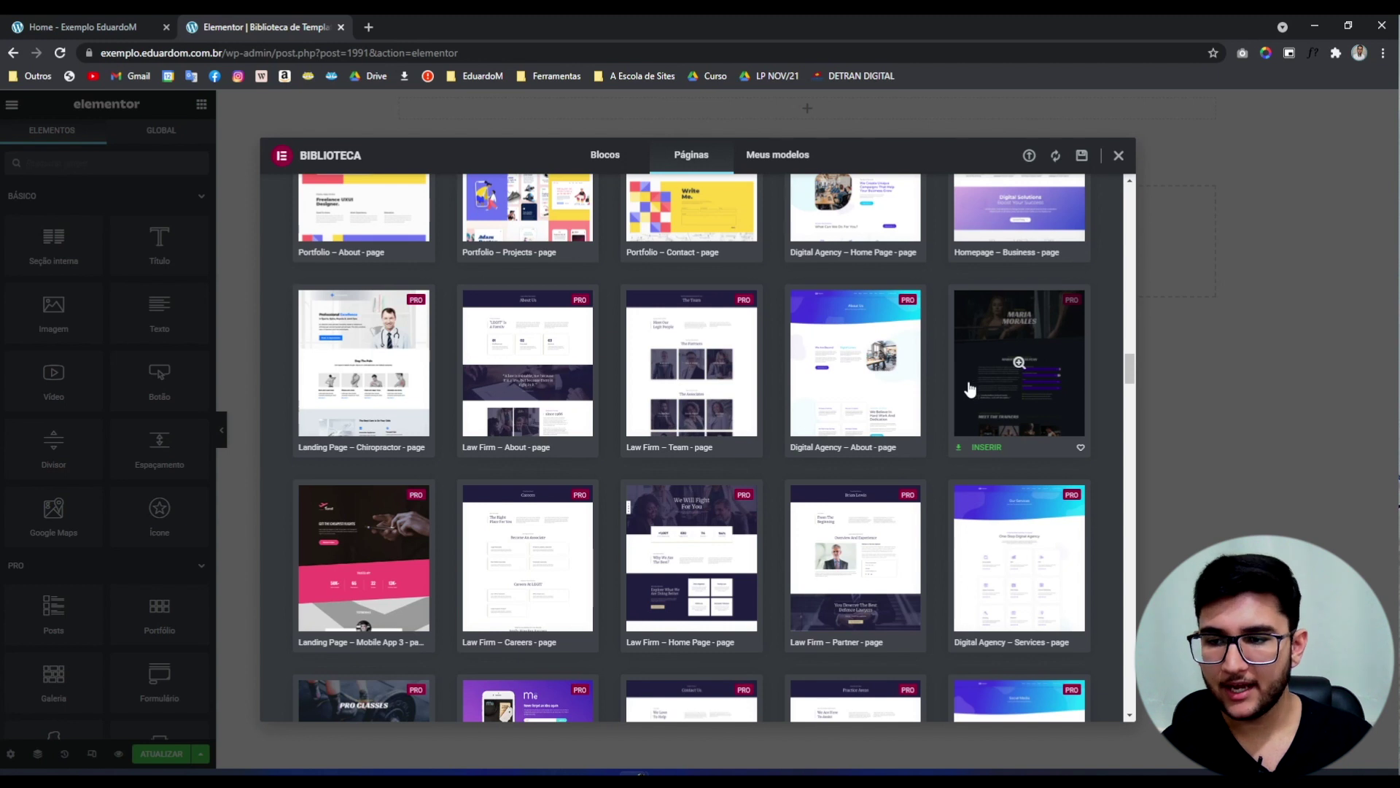
click(366, 363)
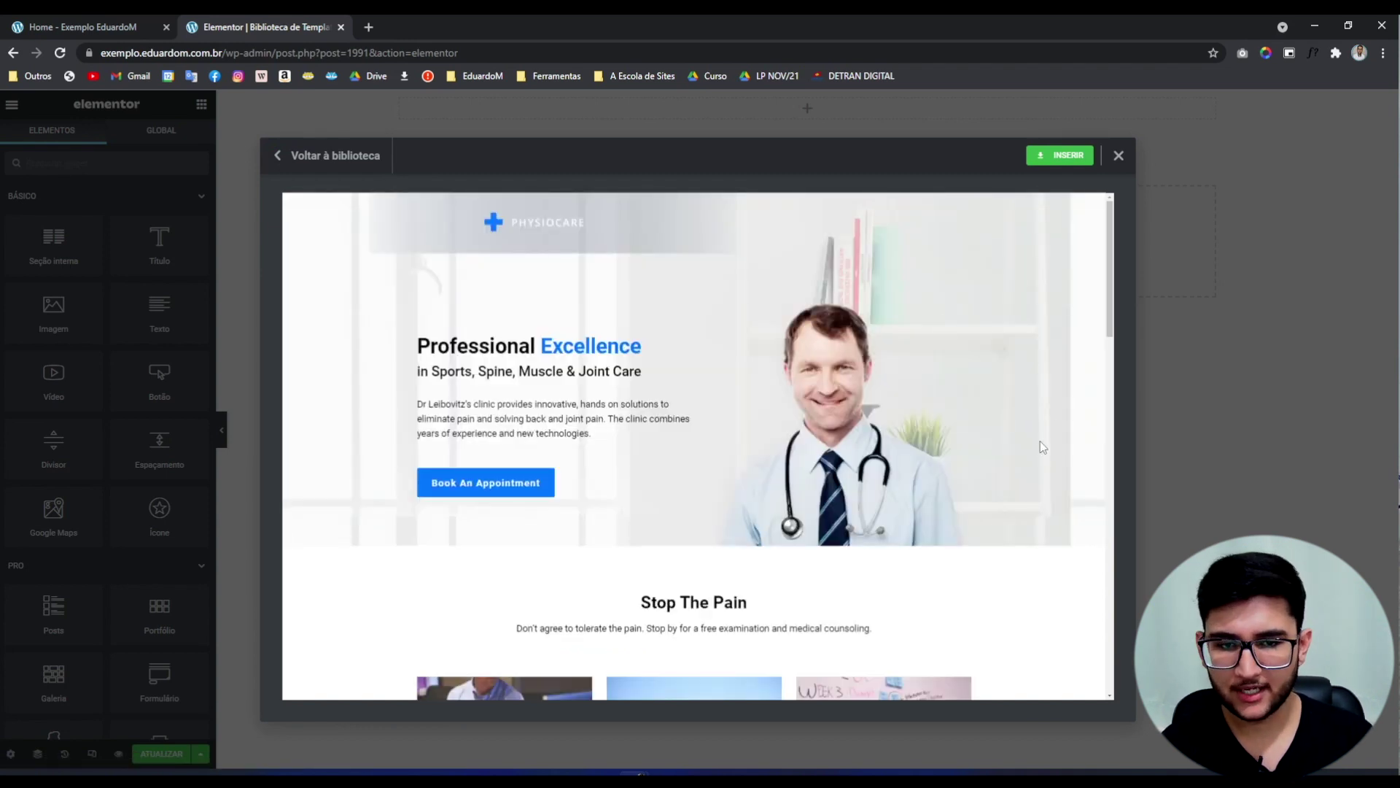
scroll(1036, 443, down, 10)
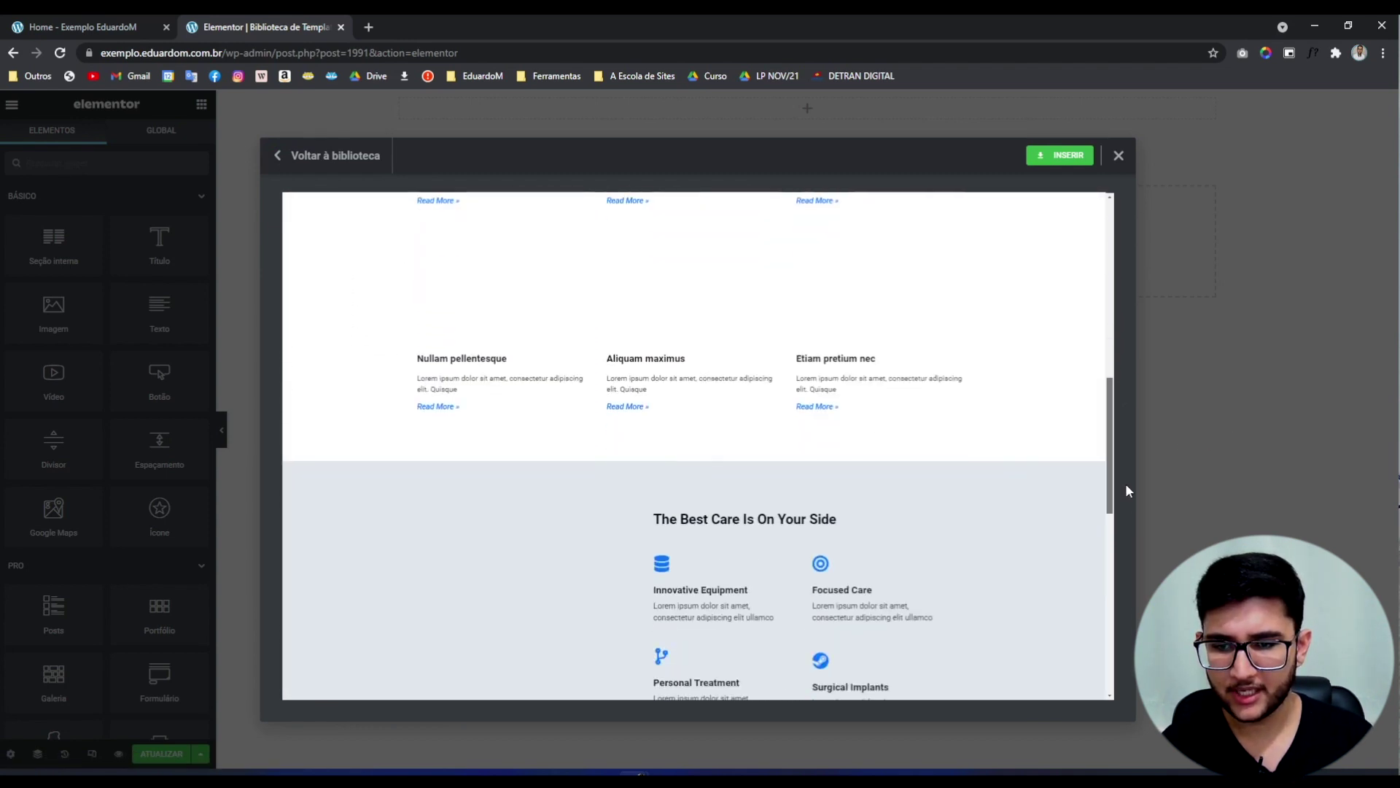
scroll(1127, 510, down, 4)
drag(1127, 545, 1088, 233)
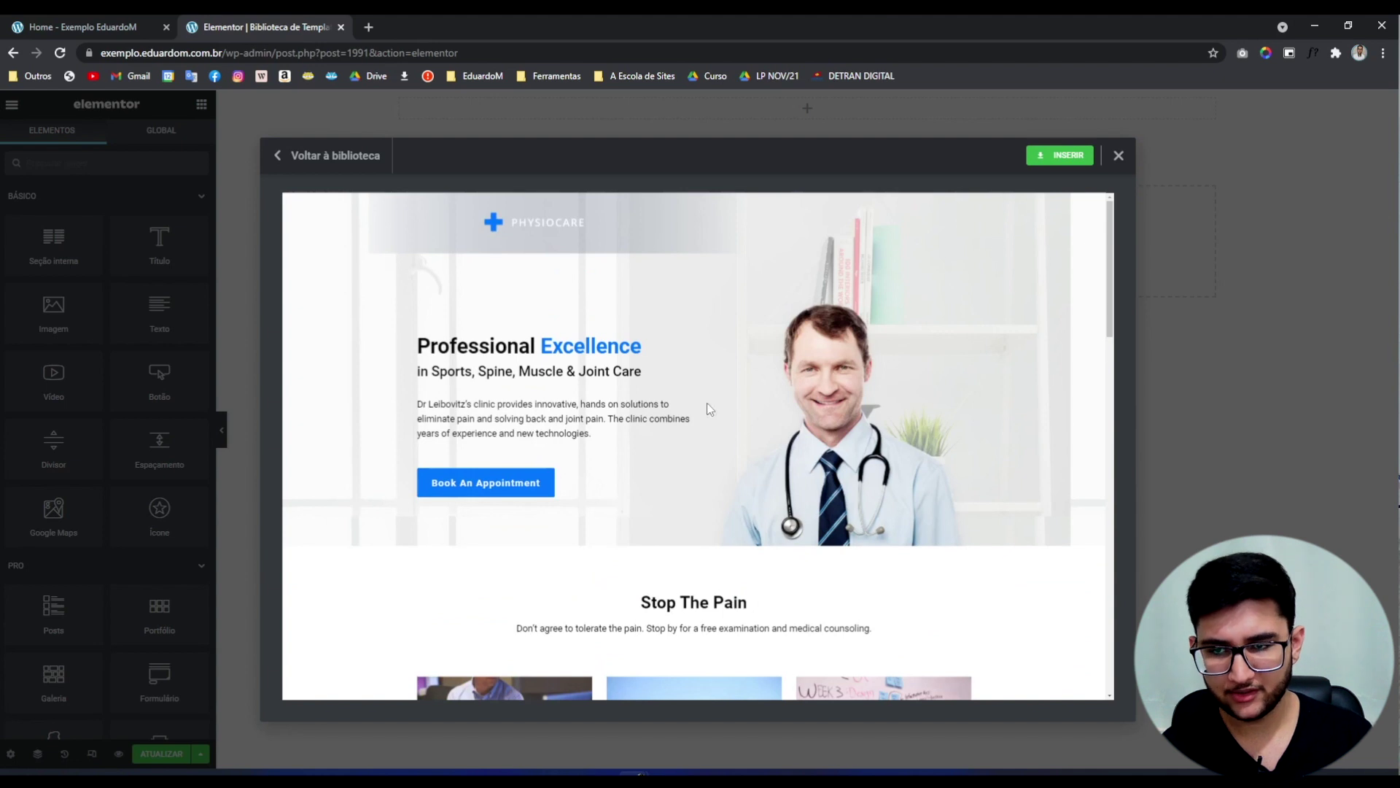
click(1058, 156)
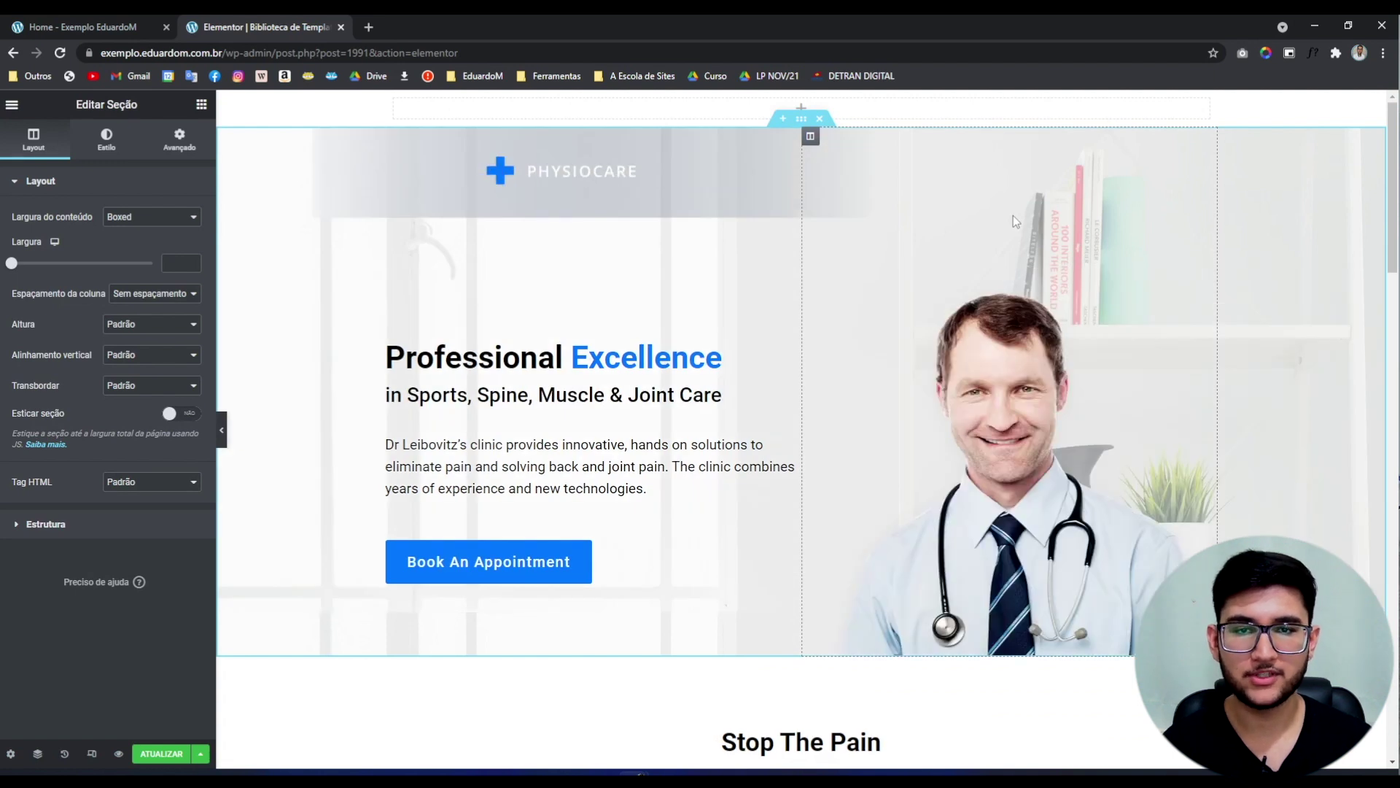
click(832, 103)
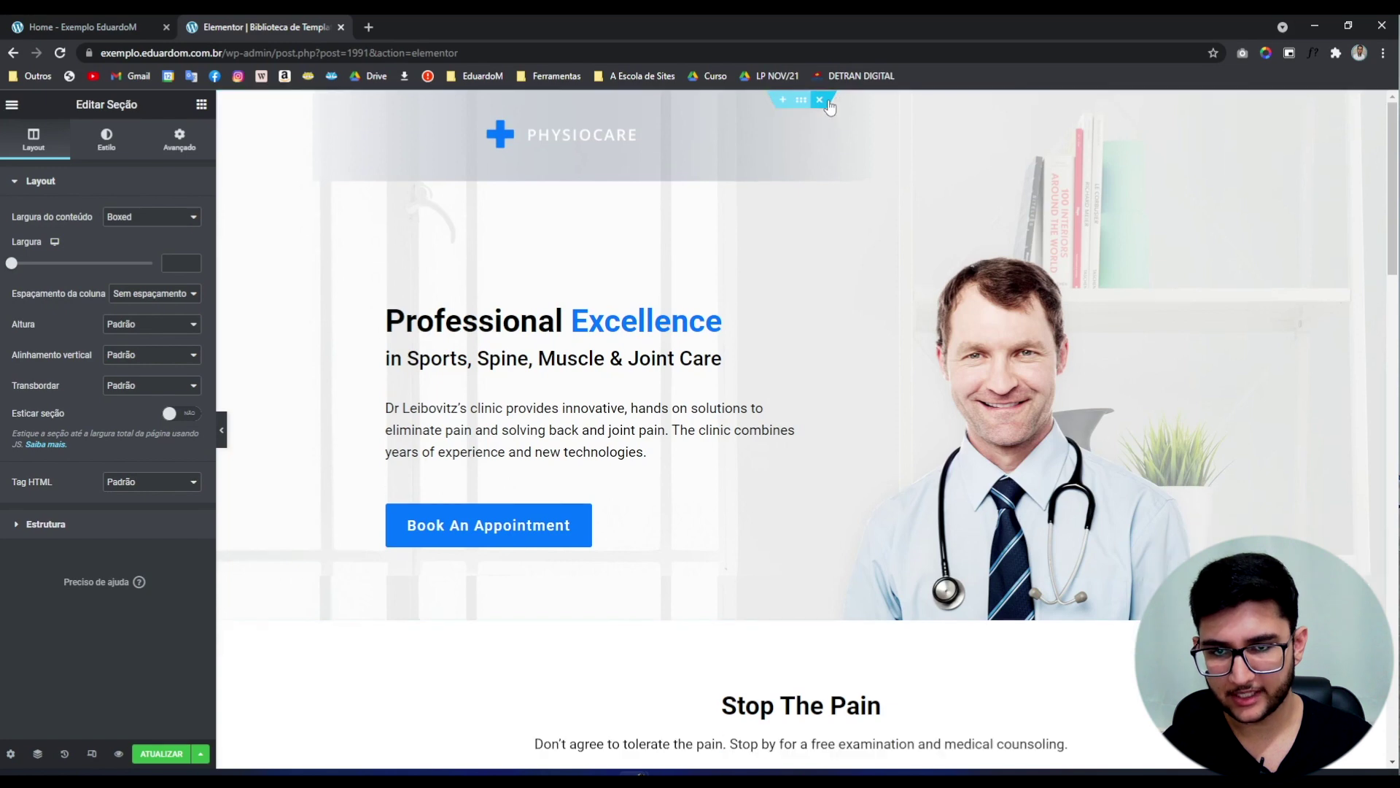
Examine the inserted page's sections, from the "Stop The Pain" posts grid down to the contact details and map
drag(1395, 182, 1393, 327)
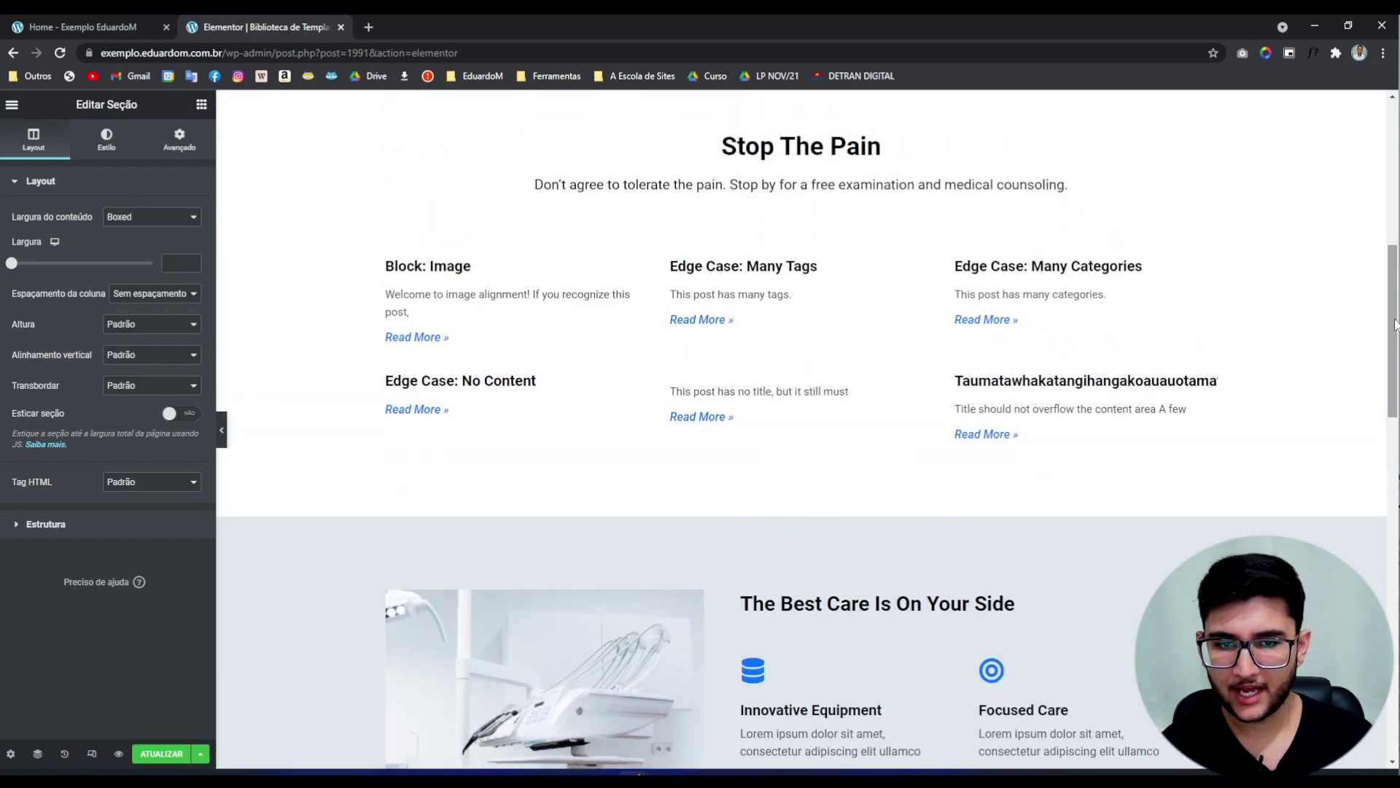
click(863, 312)
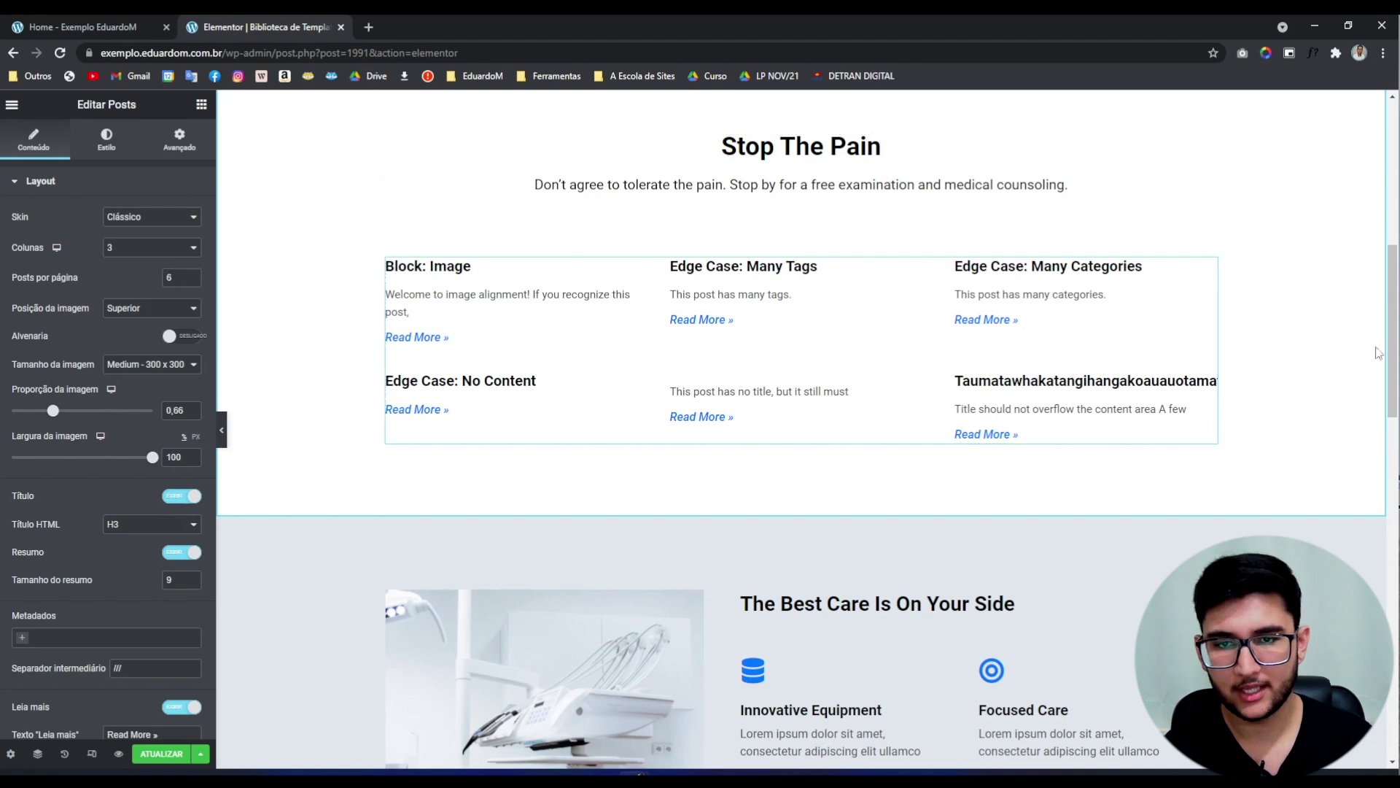
scroll(1386, 328, down, 1)
scroll(802, 430, down, 7)
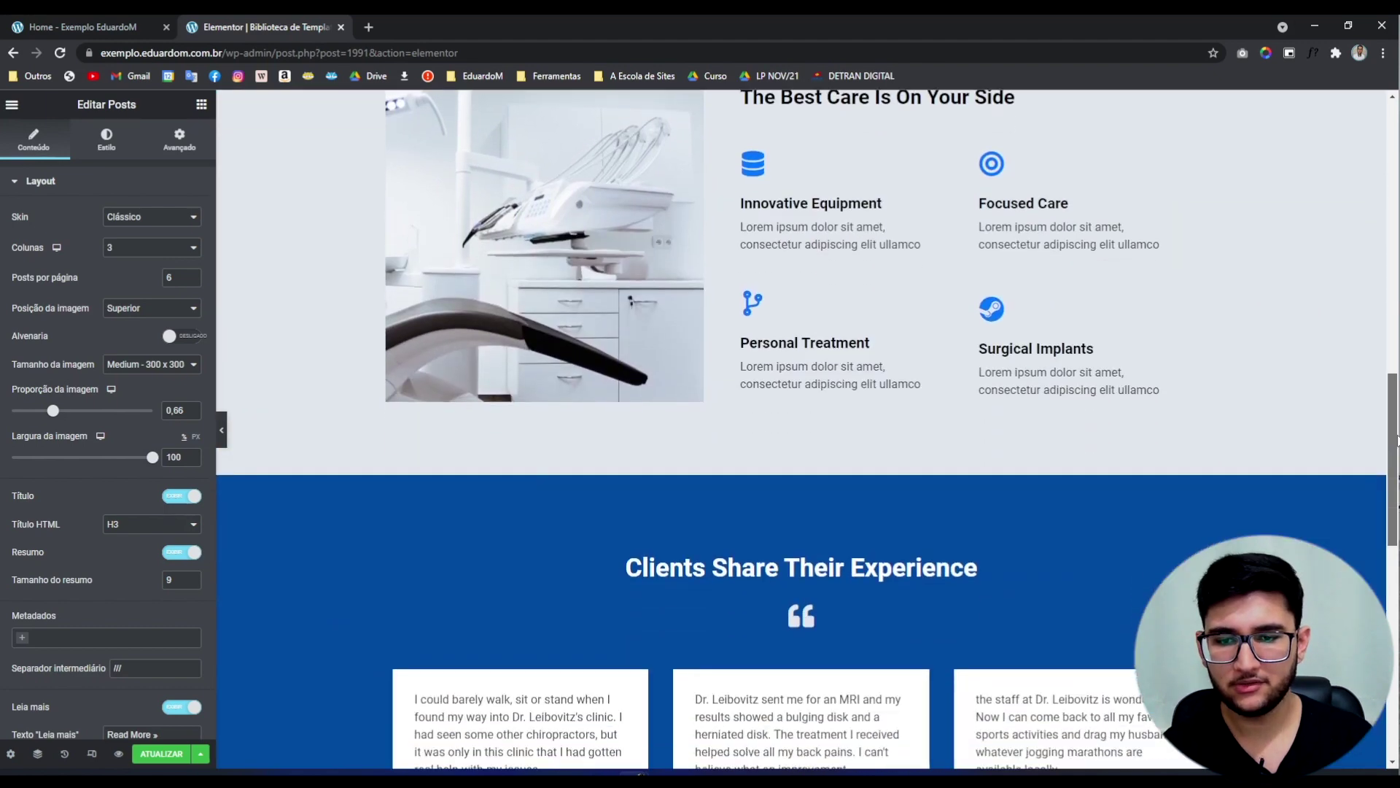
scroll(802, 430, down, 7)
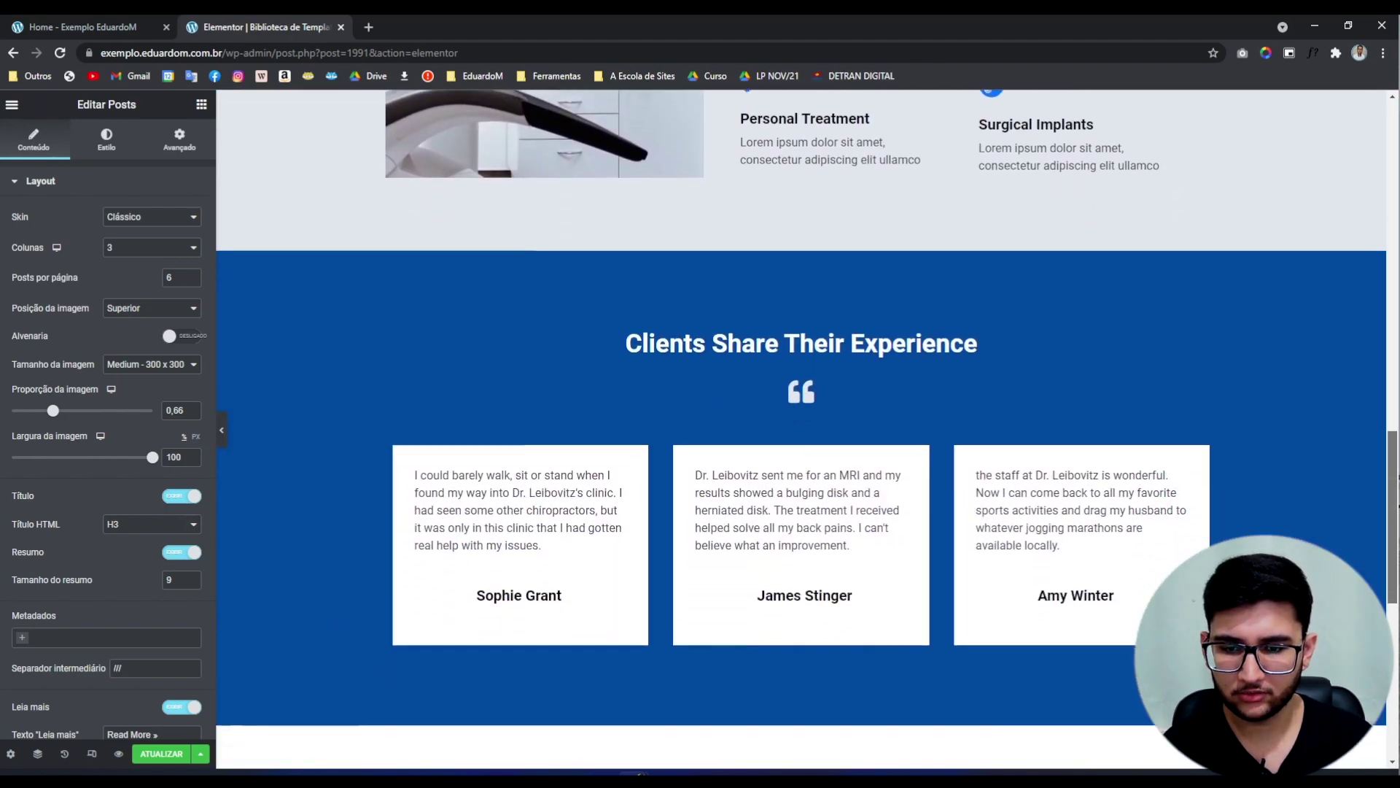
scroll(802, 430, down, 4)
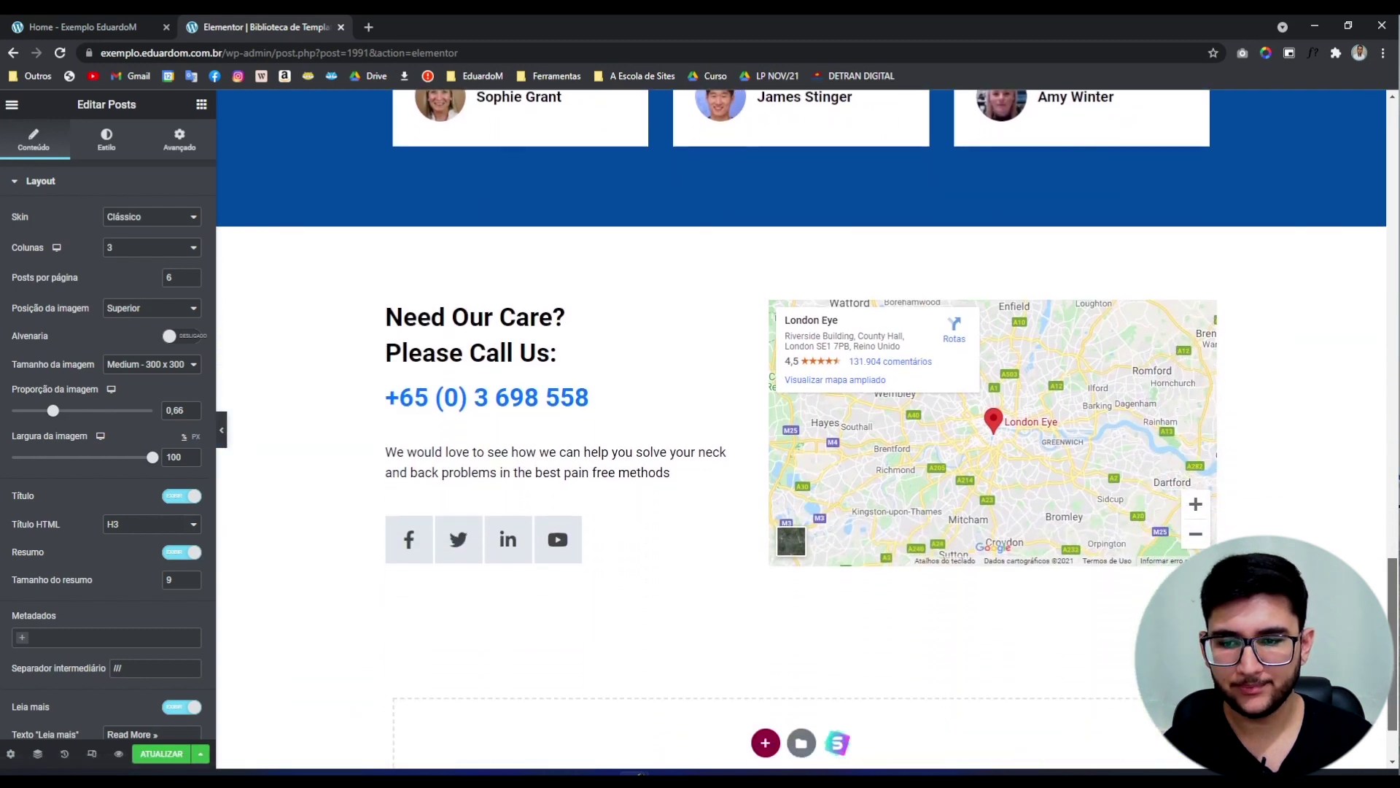
scroll(803, 430, up, 3)
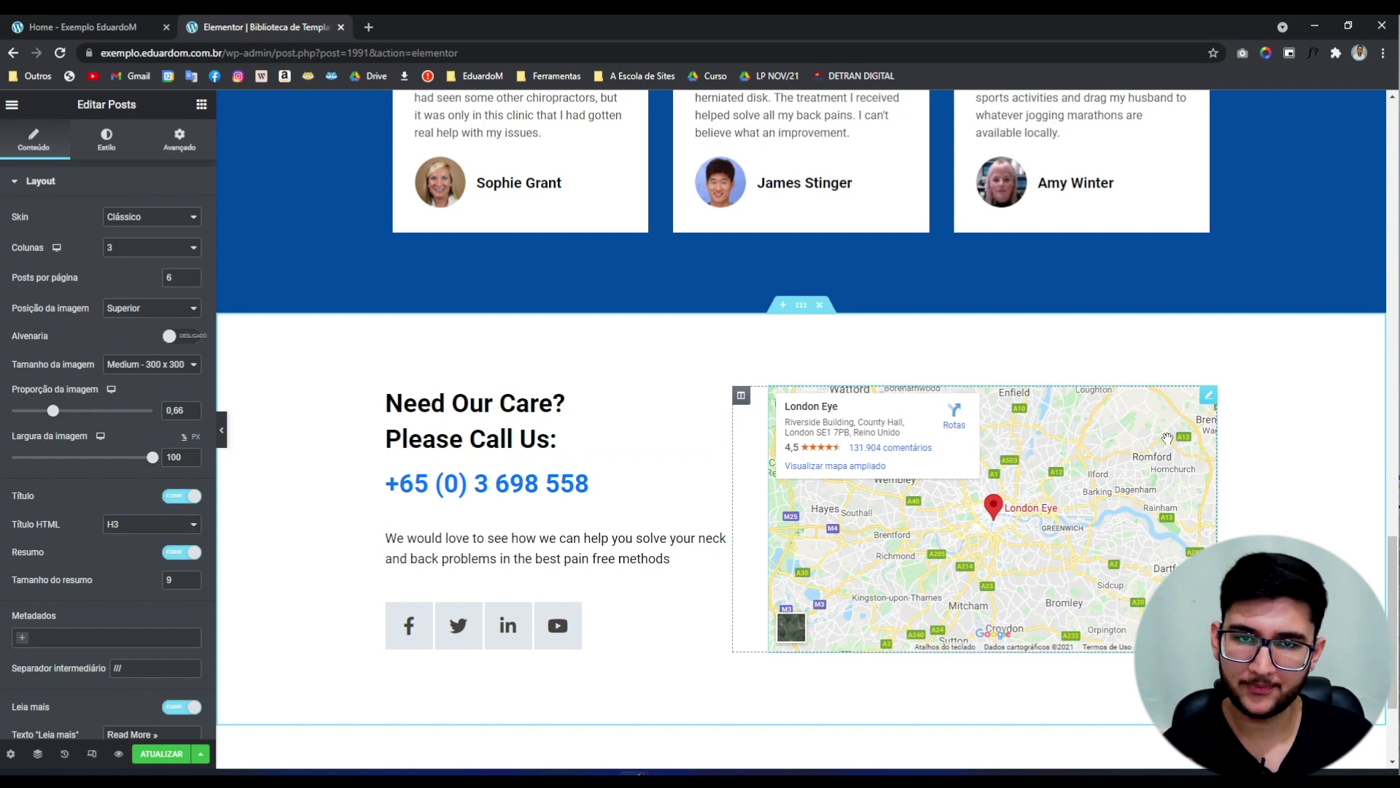
Open the map widget in the contact section for editing and look at its content and style settings
click(1209, 397)
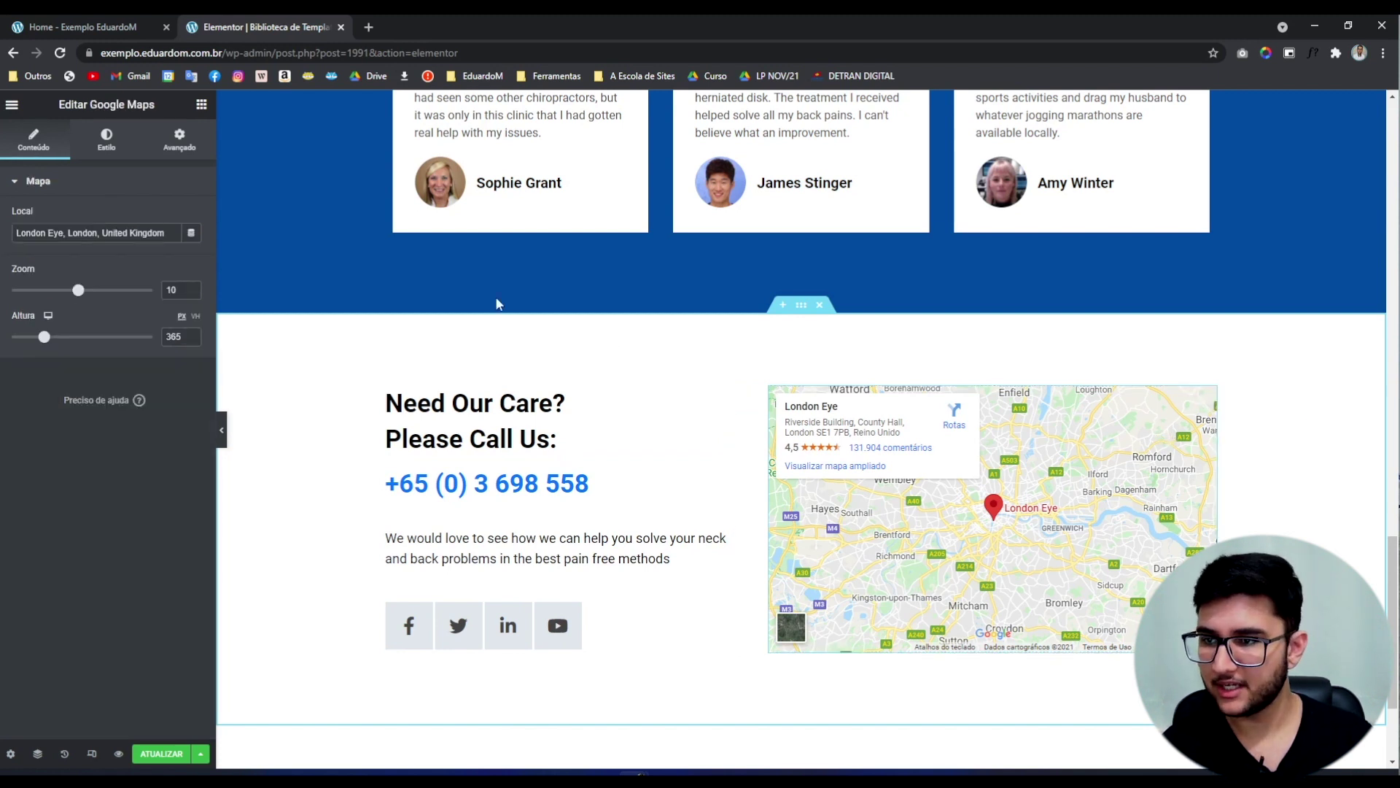
drag(155, 105, 91, 105)
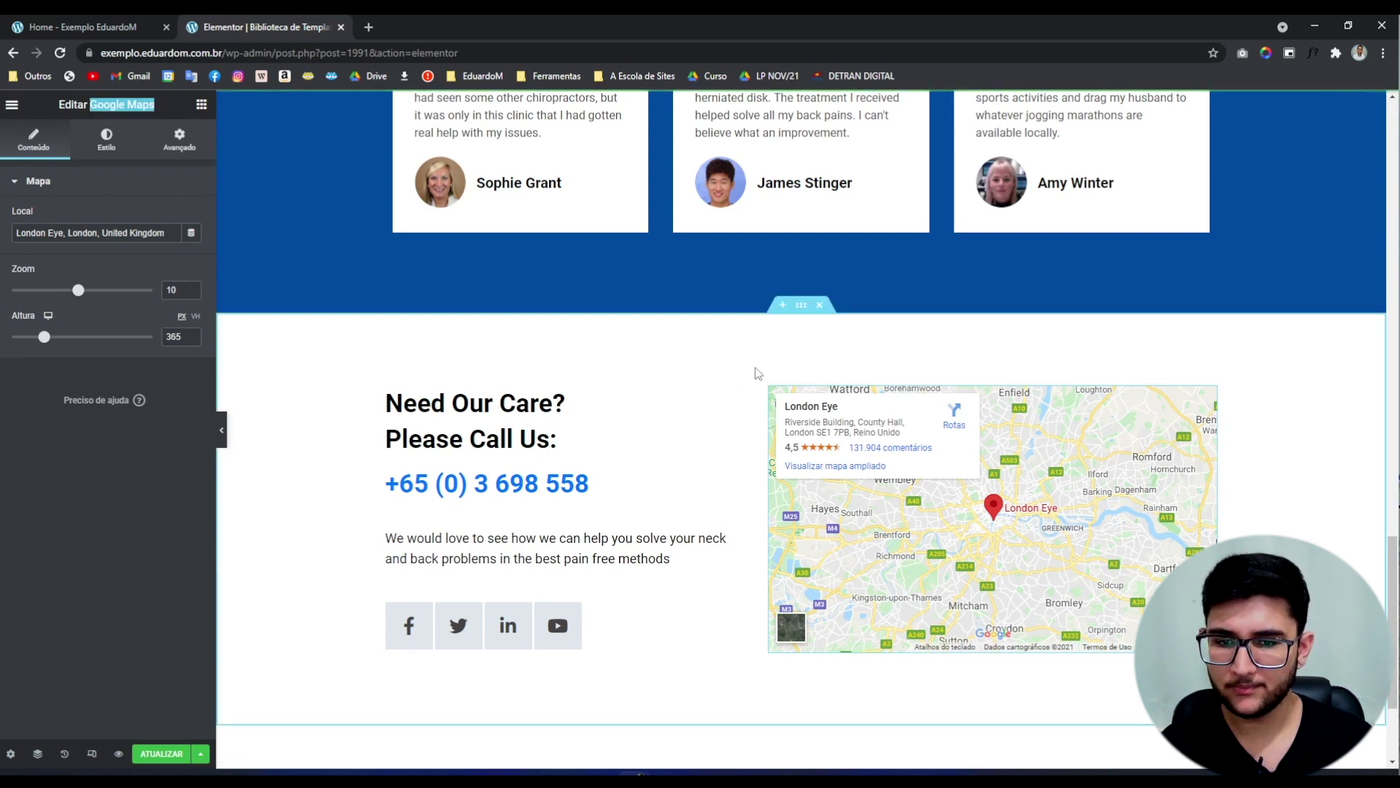
click(16, 232)
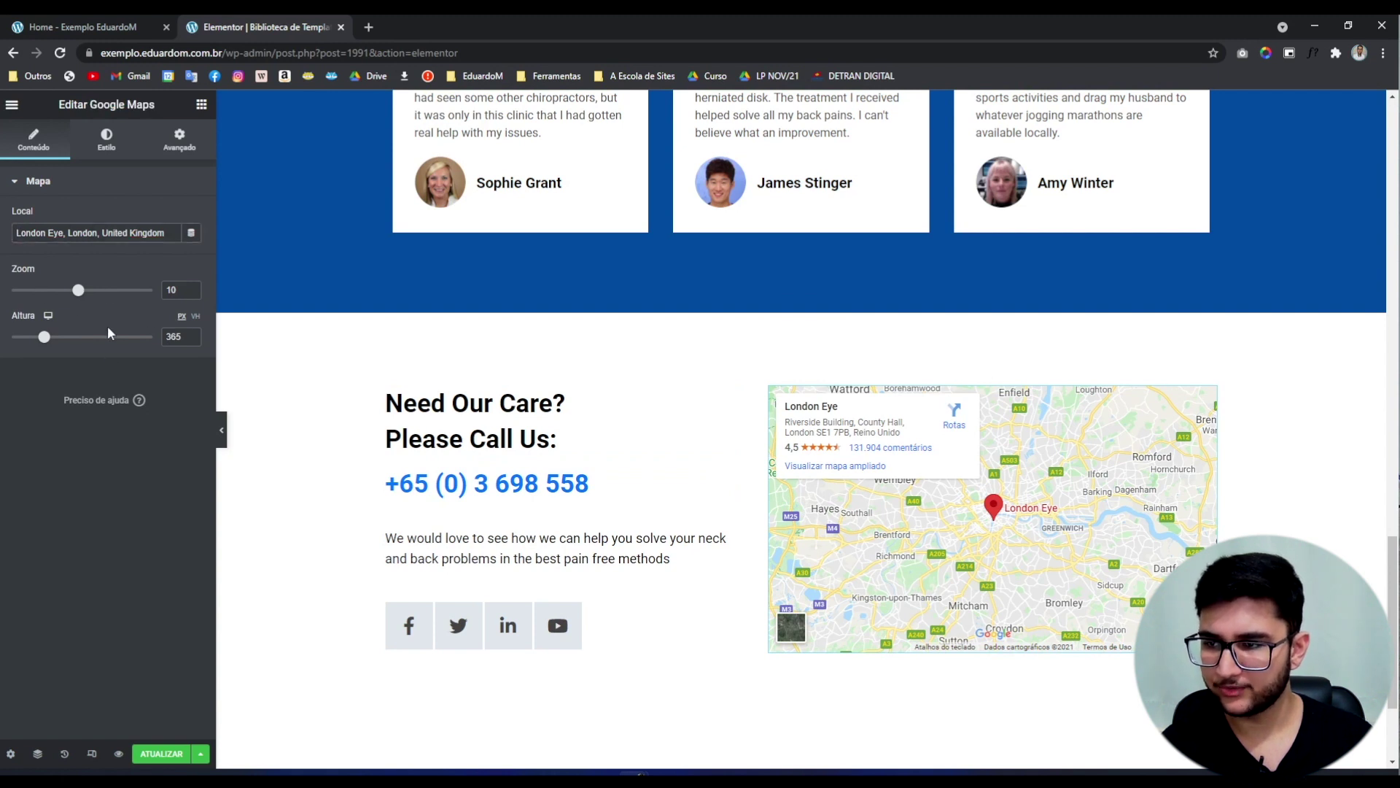
click(105, 155)
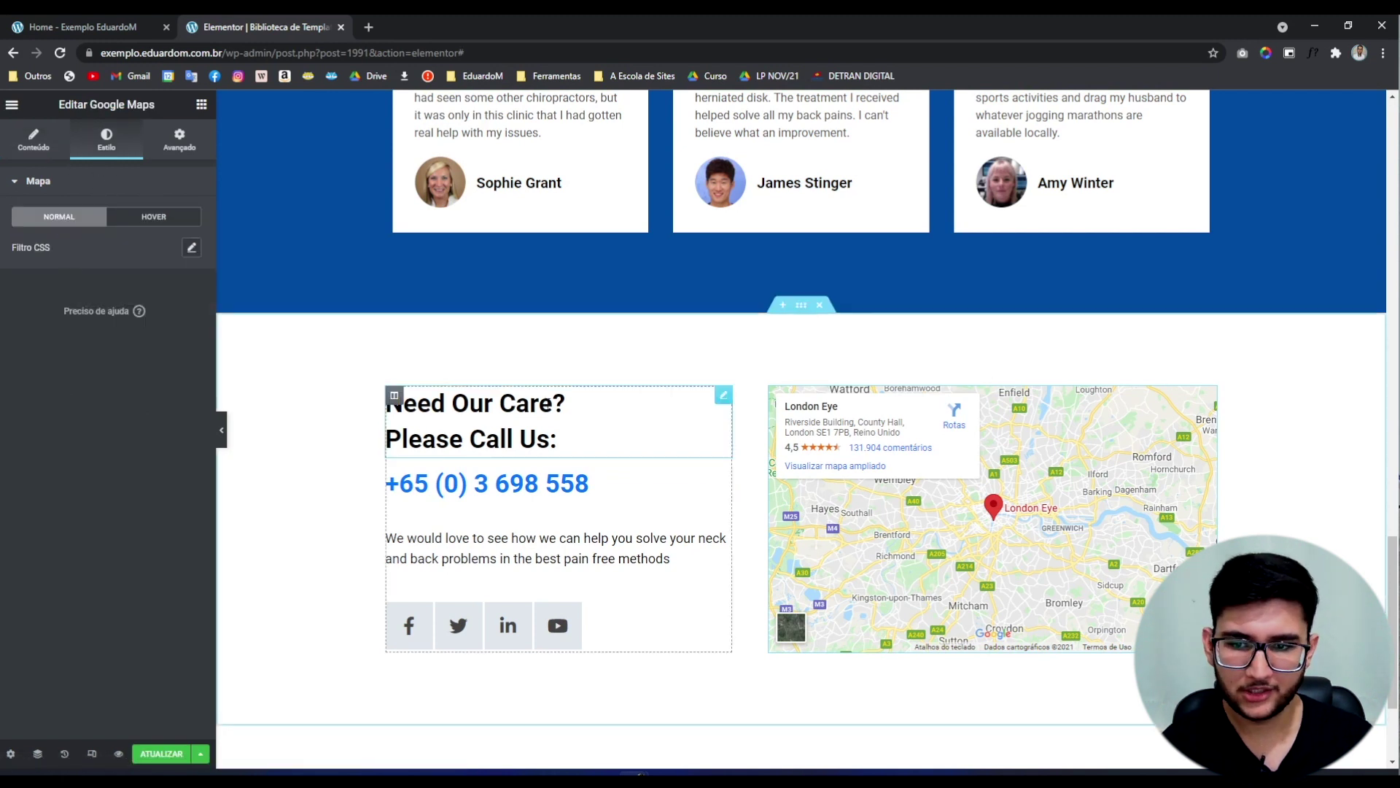
Open the template library from the empty area below the contact section and filter its blocks by the Footer category
scroll(819, 378, up, 8)
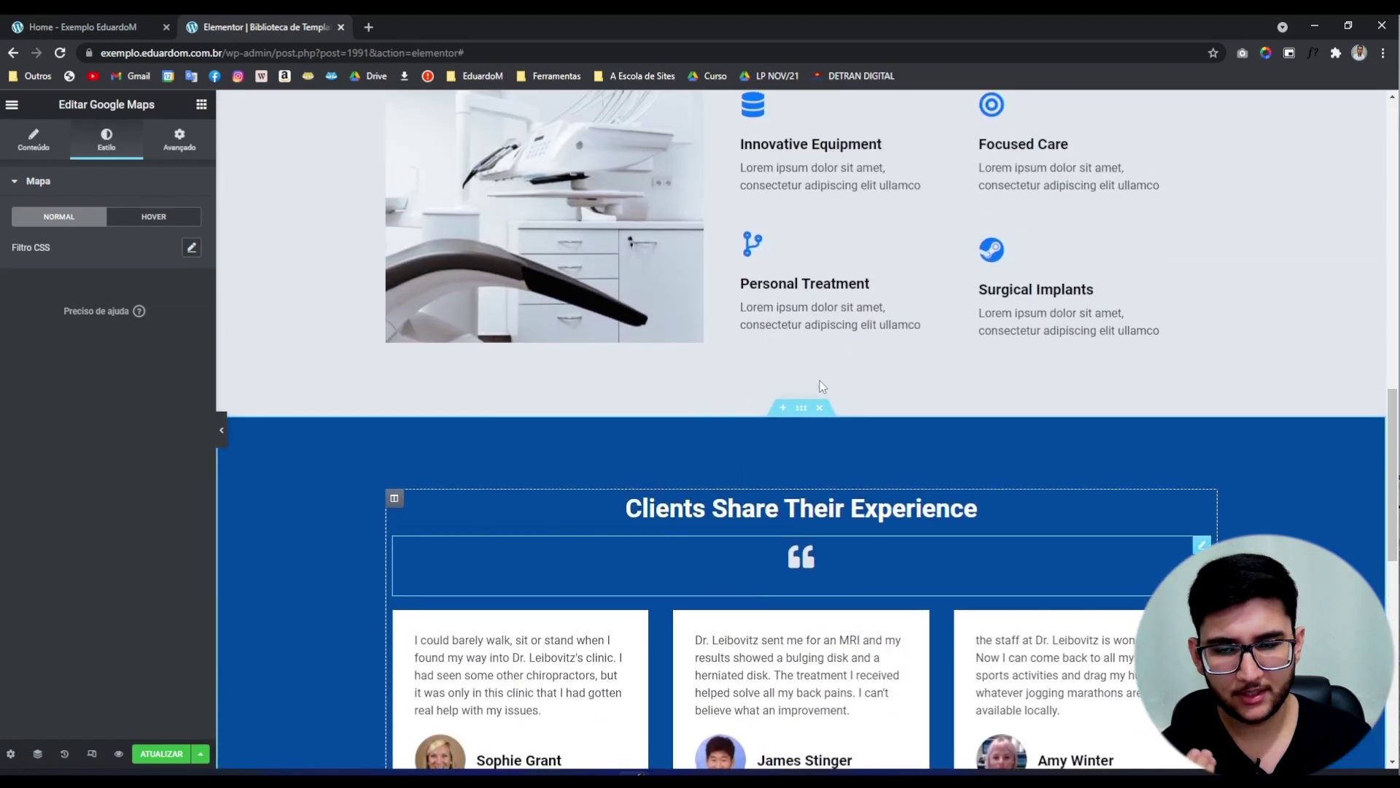
scroll(822, 386, up, 4)
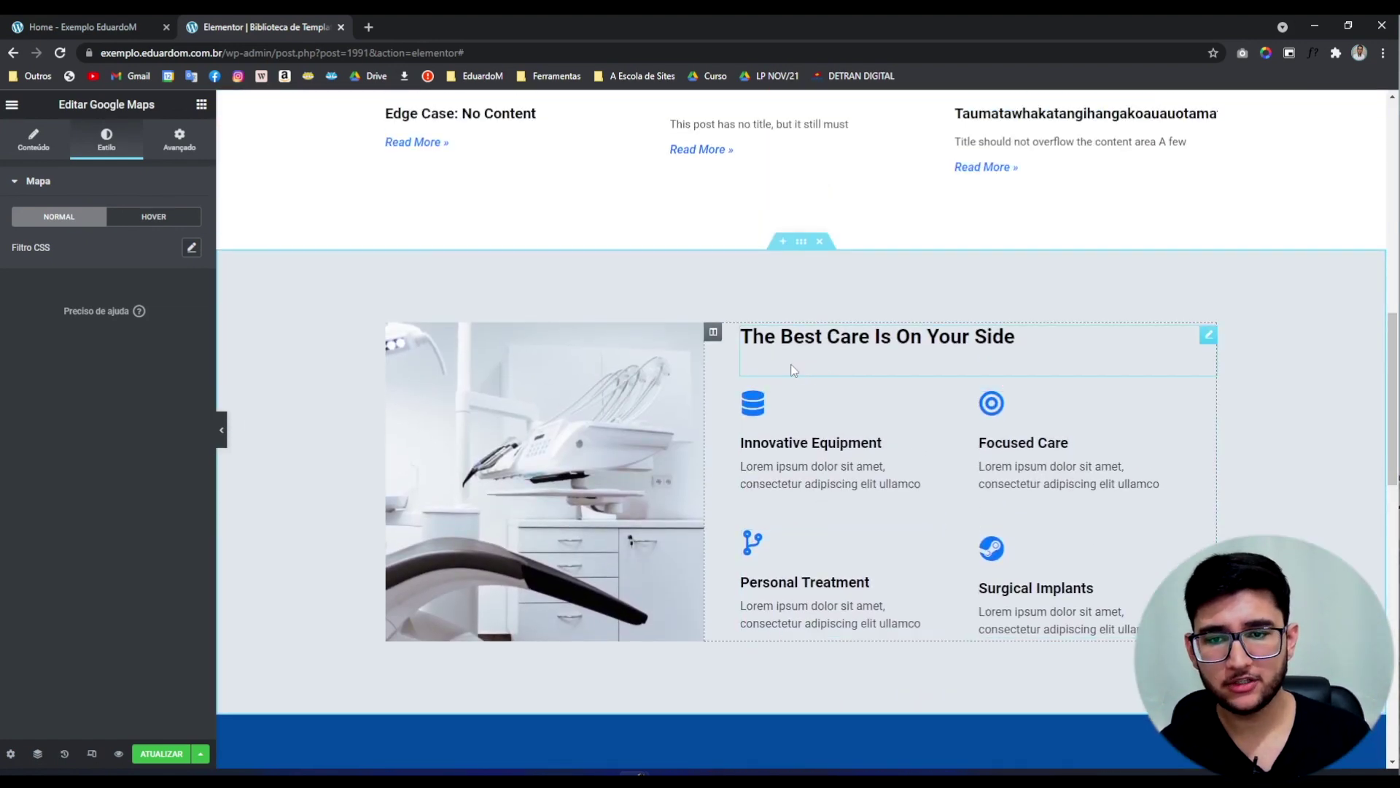
scroll(794, 370, down, 12)
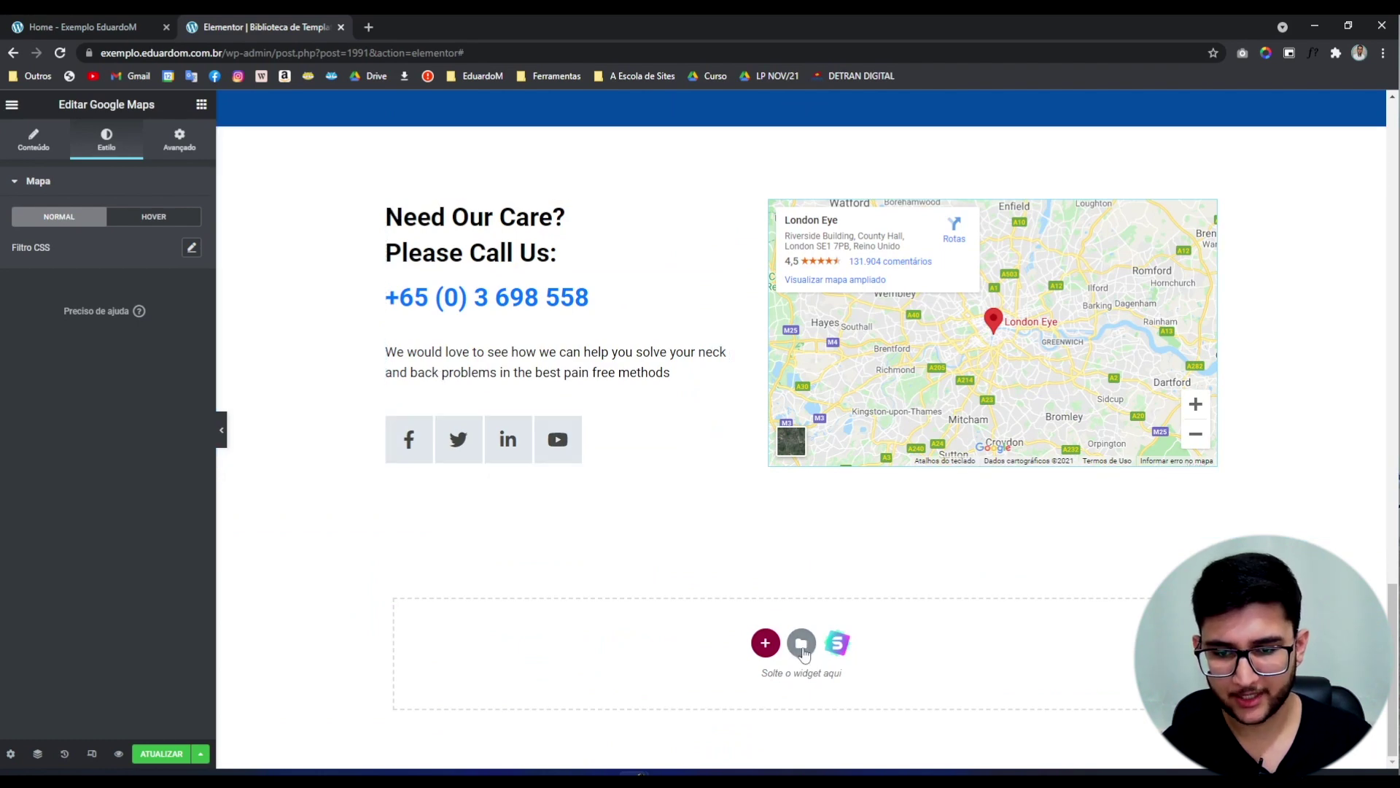
click(802, 645)
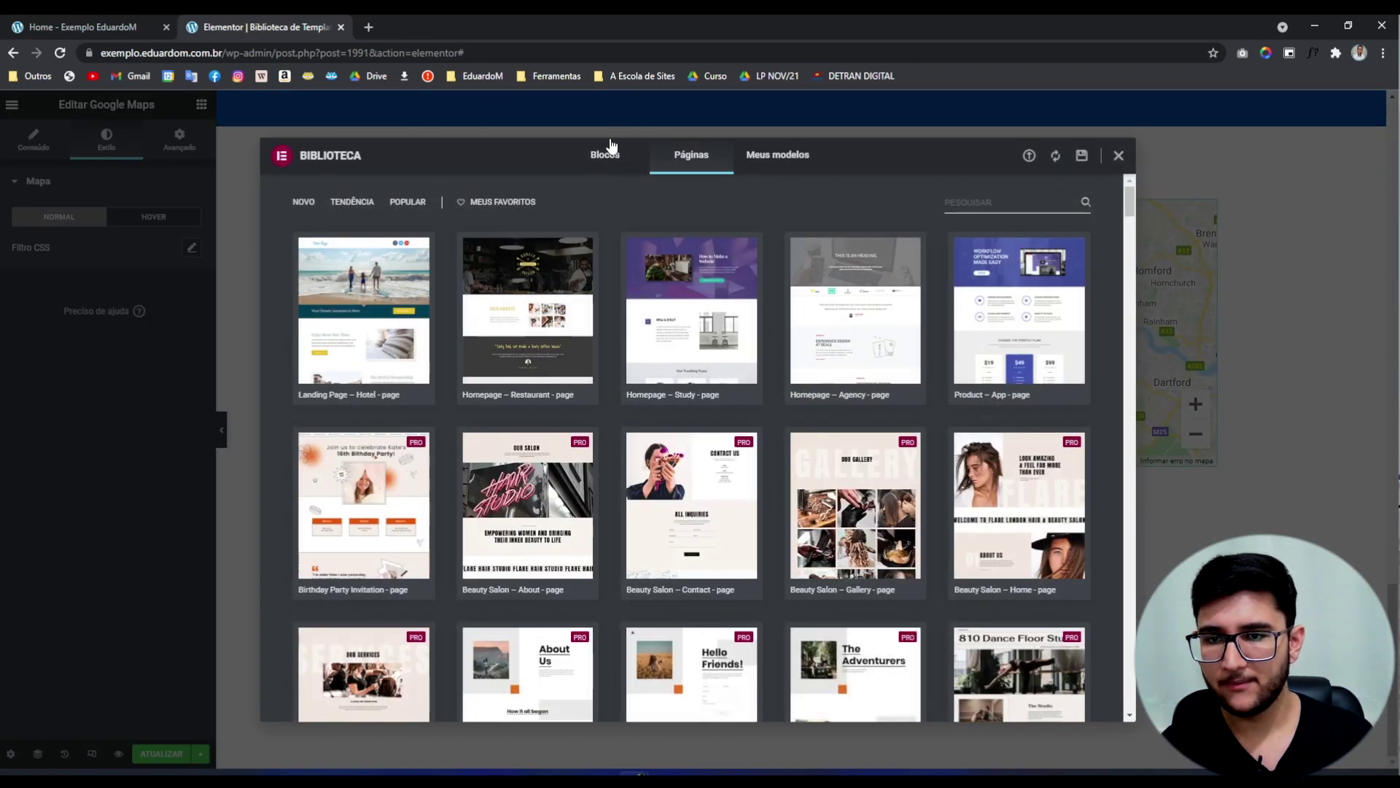
click(615, 163)
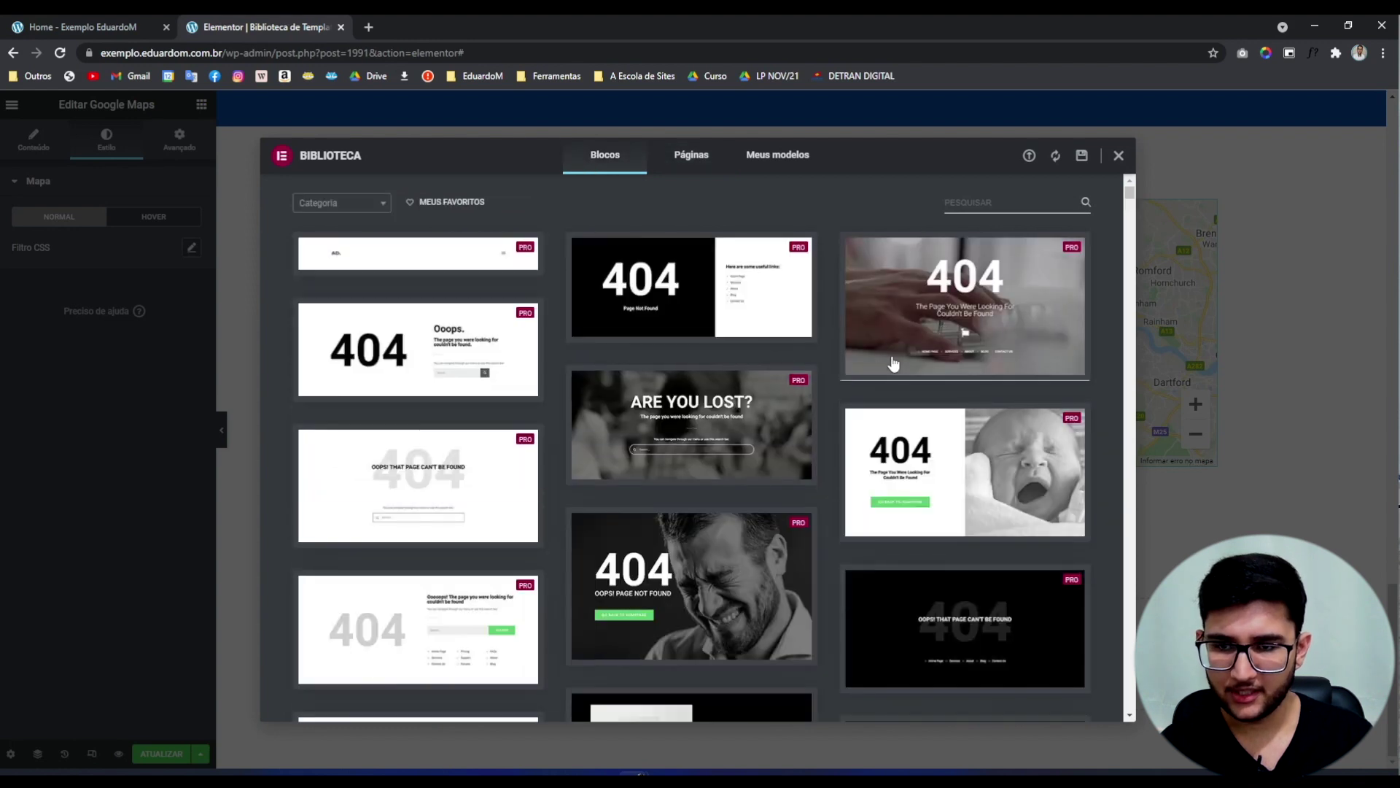
scroll(790, 370, down, 2)
scroll(790, 370, down, 7)
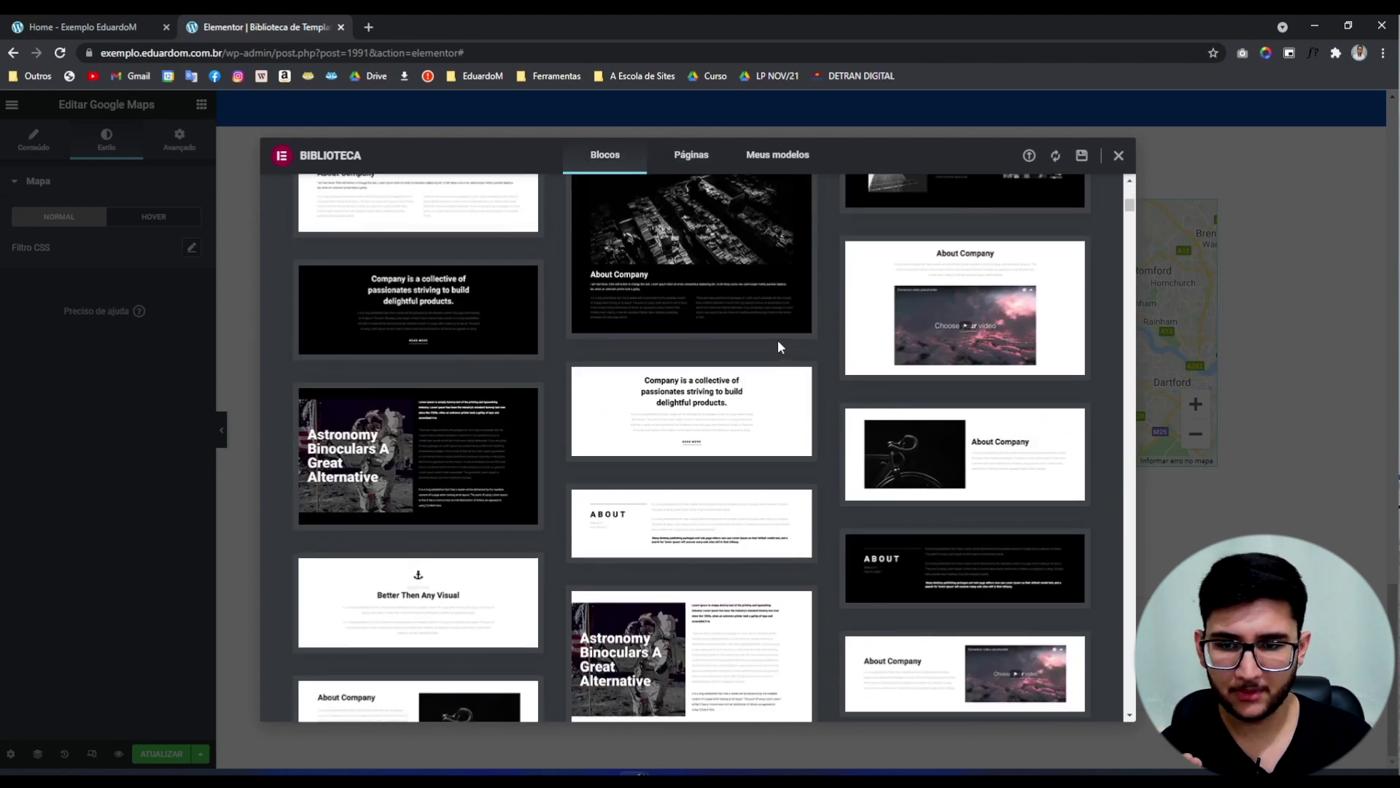
scroll(778, 340, up, 8)
scroll(398, 241, up, 1)
click(343, 203)
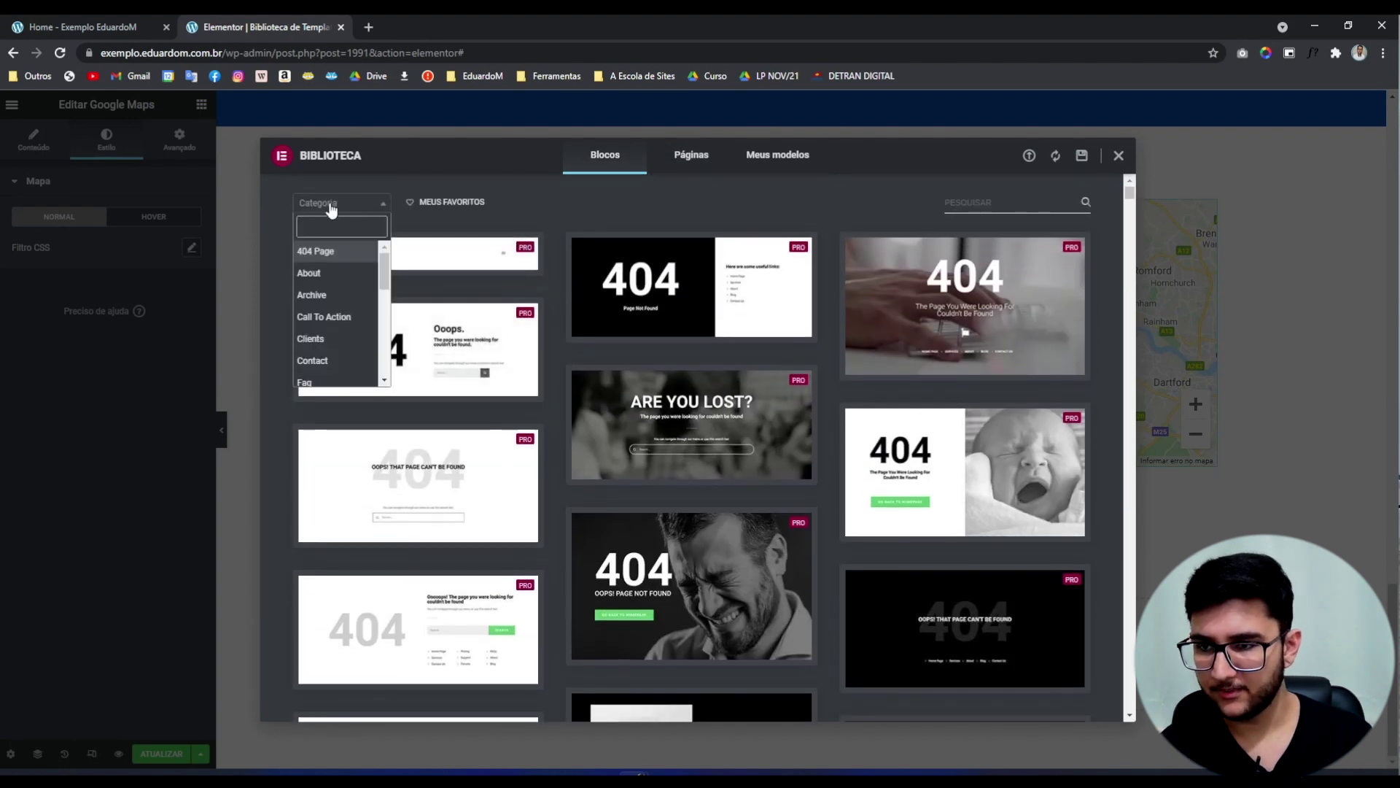
scroll(336, 288, down, 2)
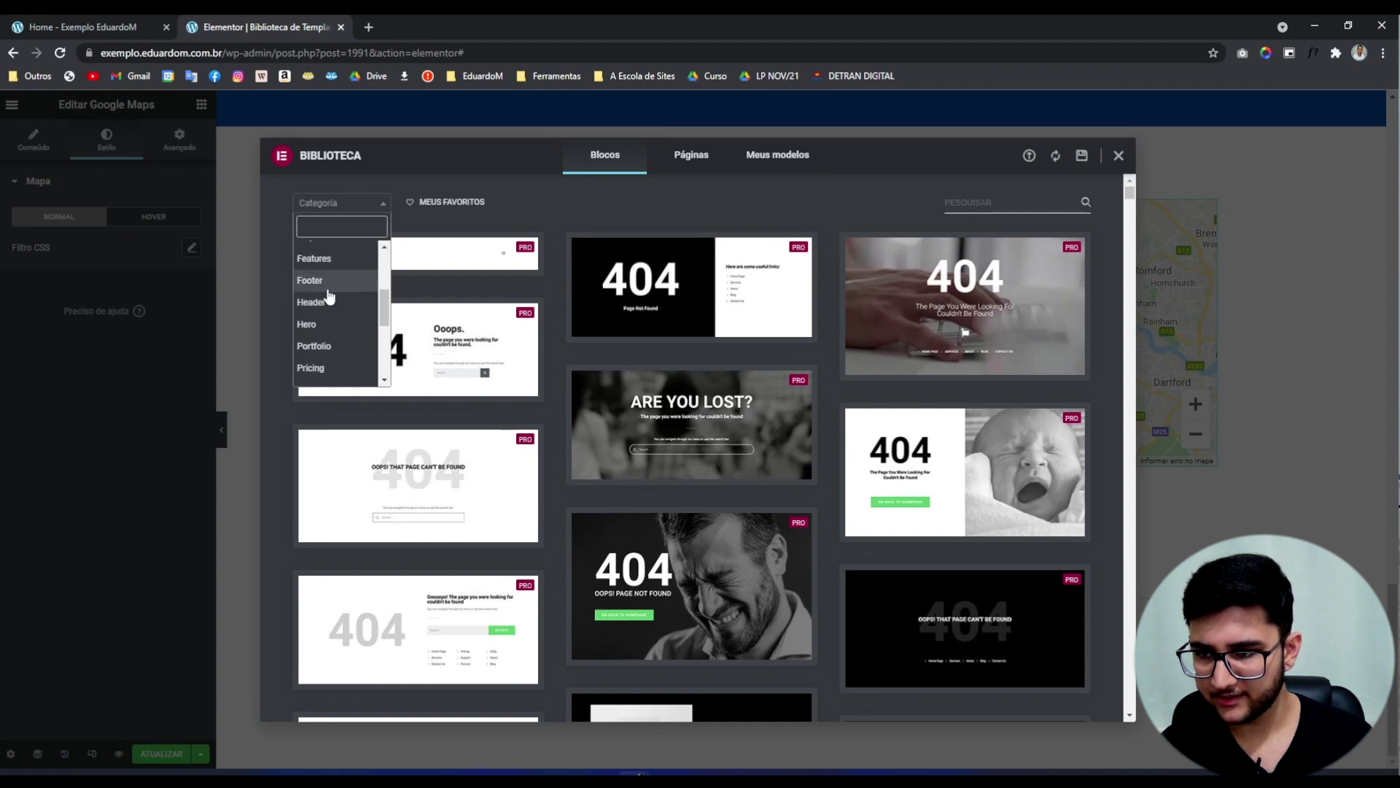
click(309, 284)
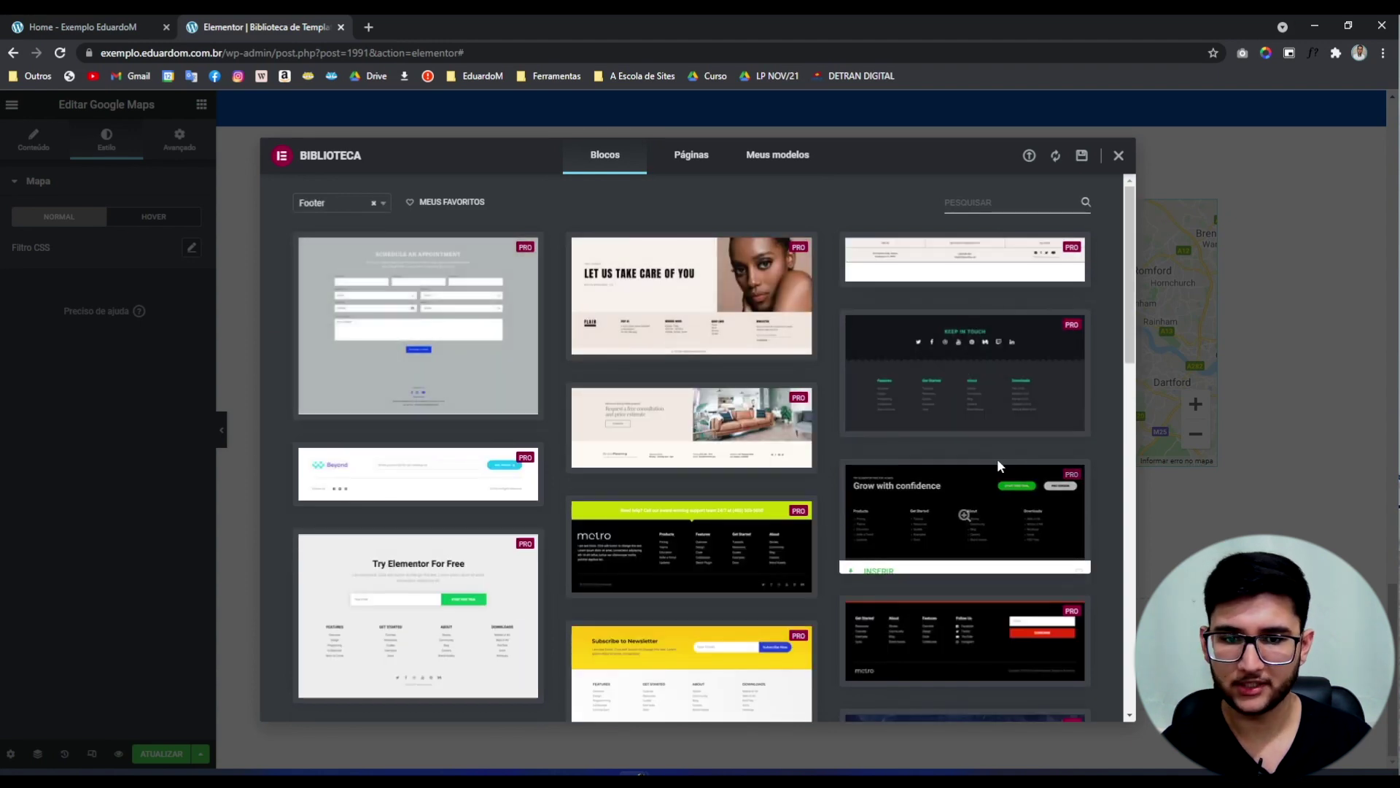
Look through the Footer blocks in the library and preview the dark blue metro footer
scroll(996, 472, down, 10)
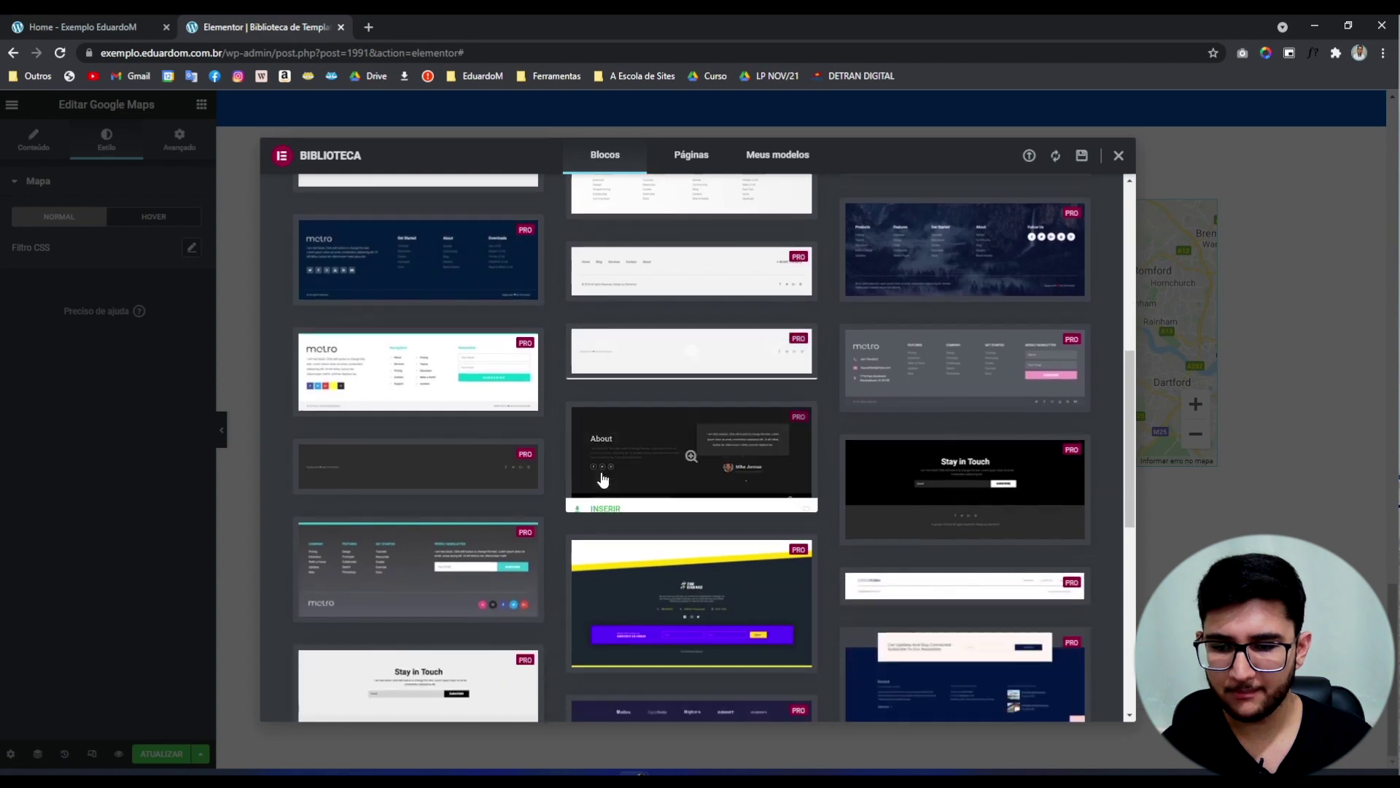
scroll(678, 490, down, 2)
scroll(713, 491, up, 8)
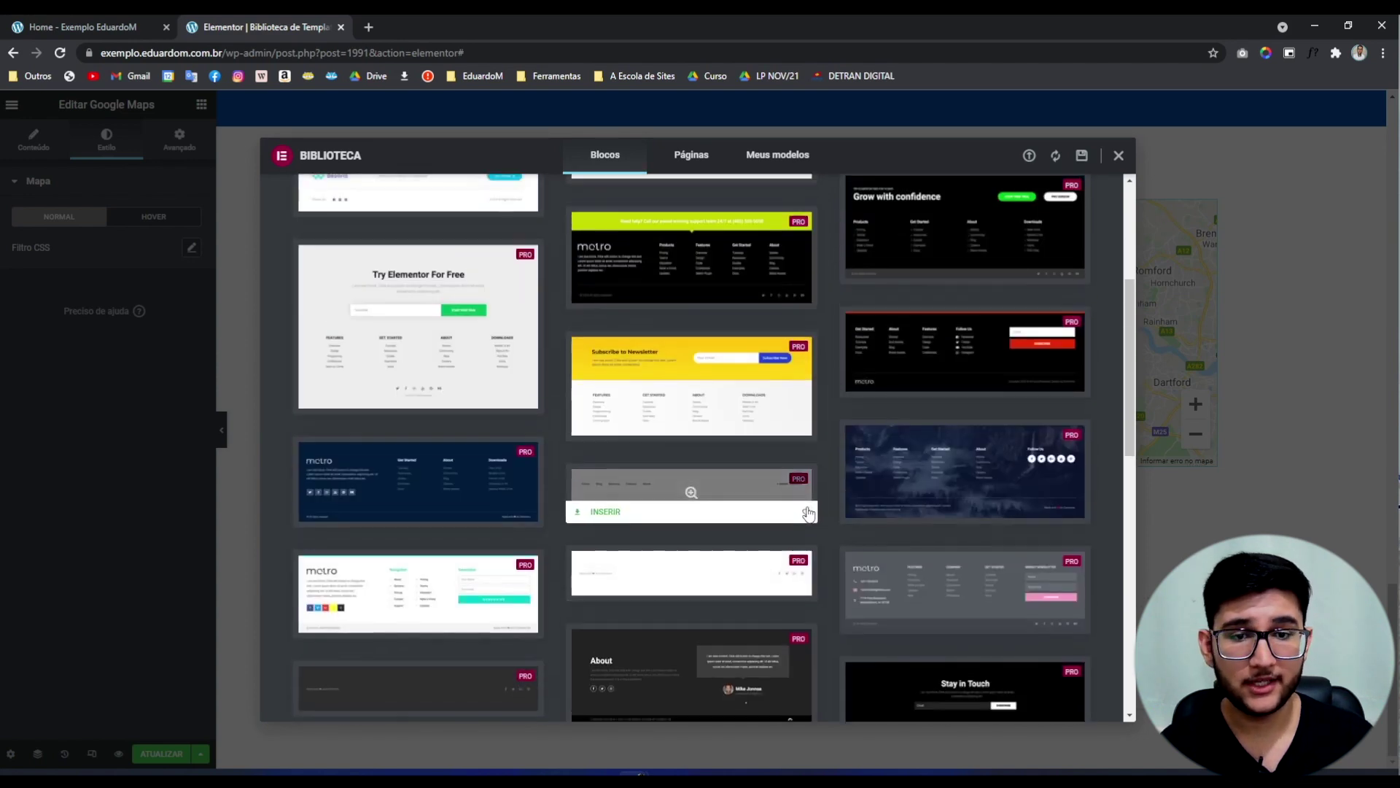
scroll(808, 514, up, 2)
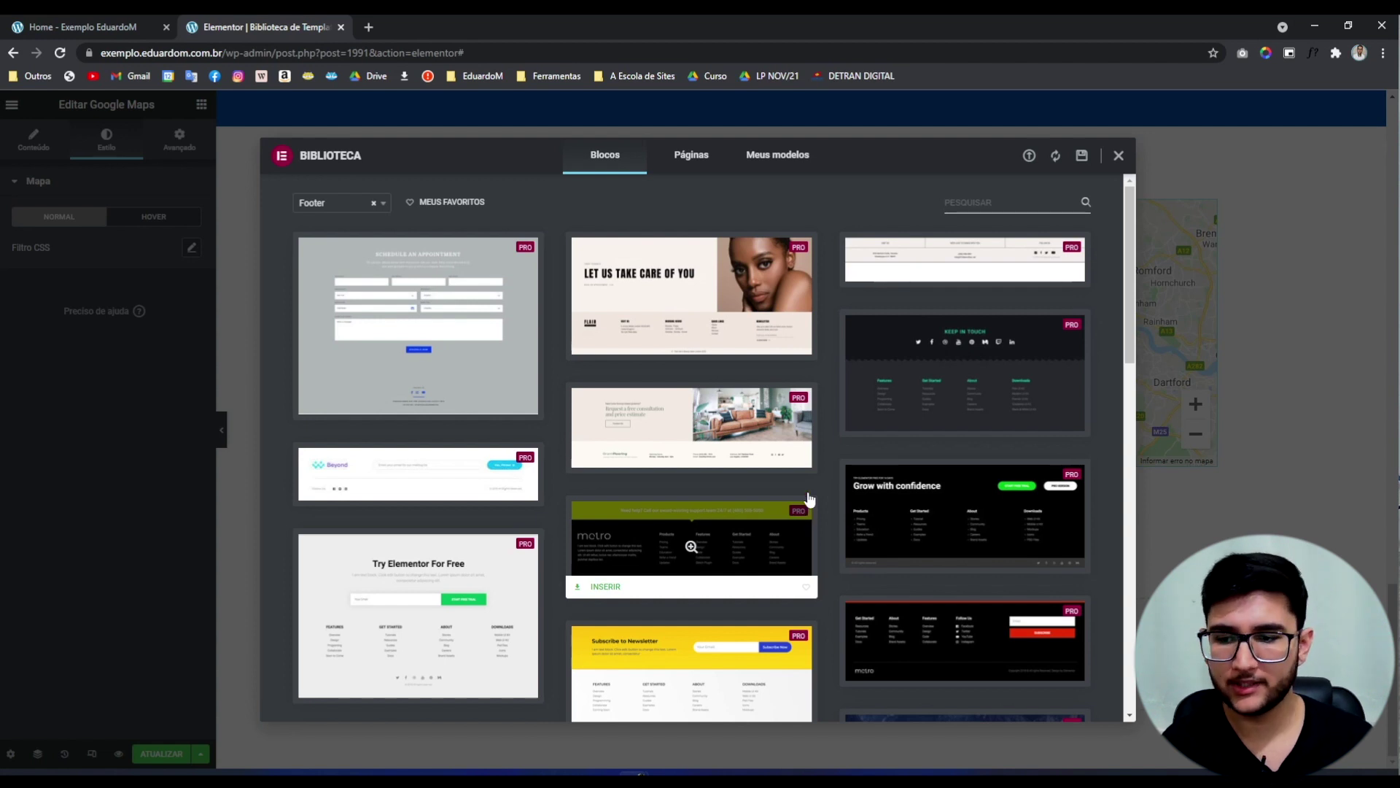
scroll(626, 326, down, 2)
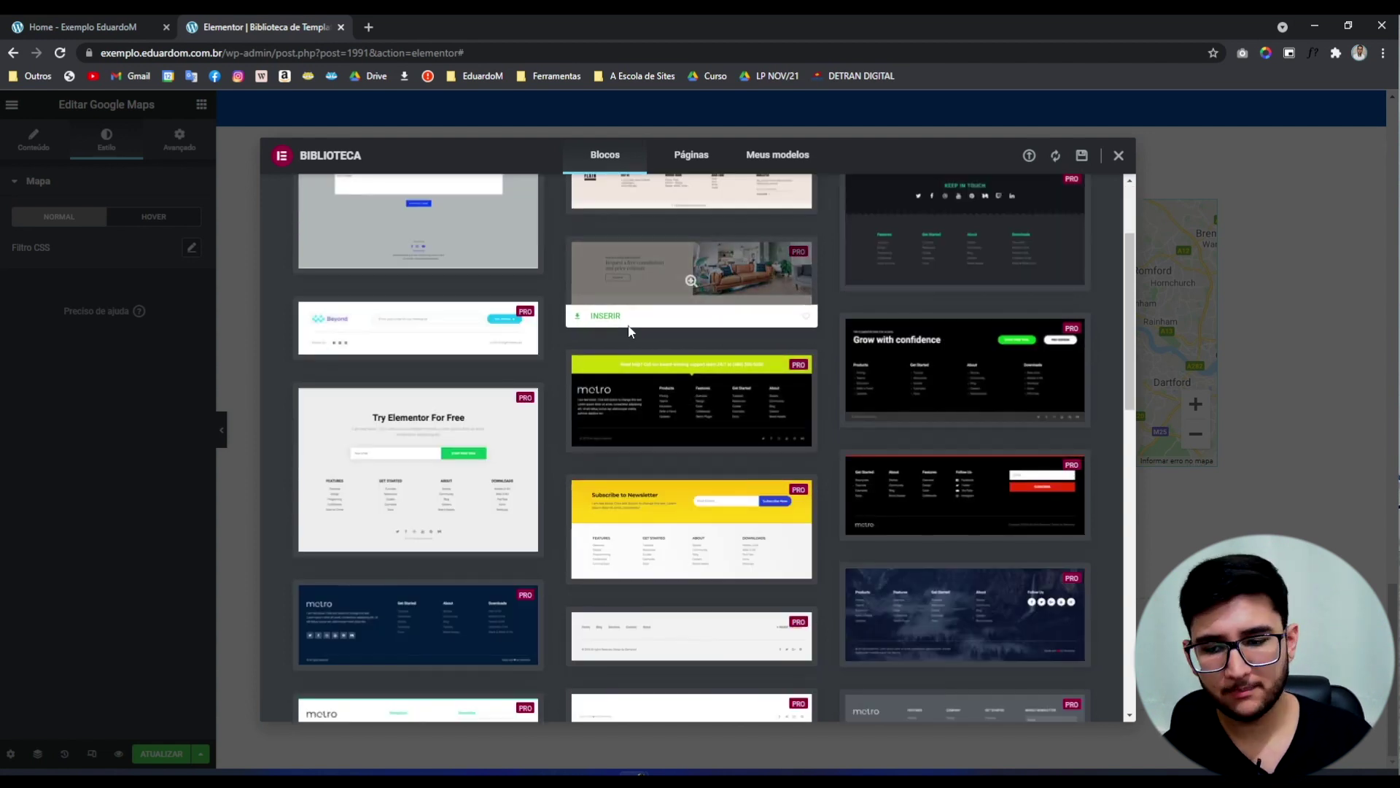
scroll(629, 330, down, 2)
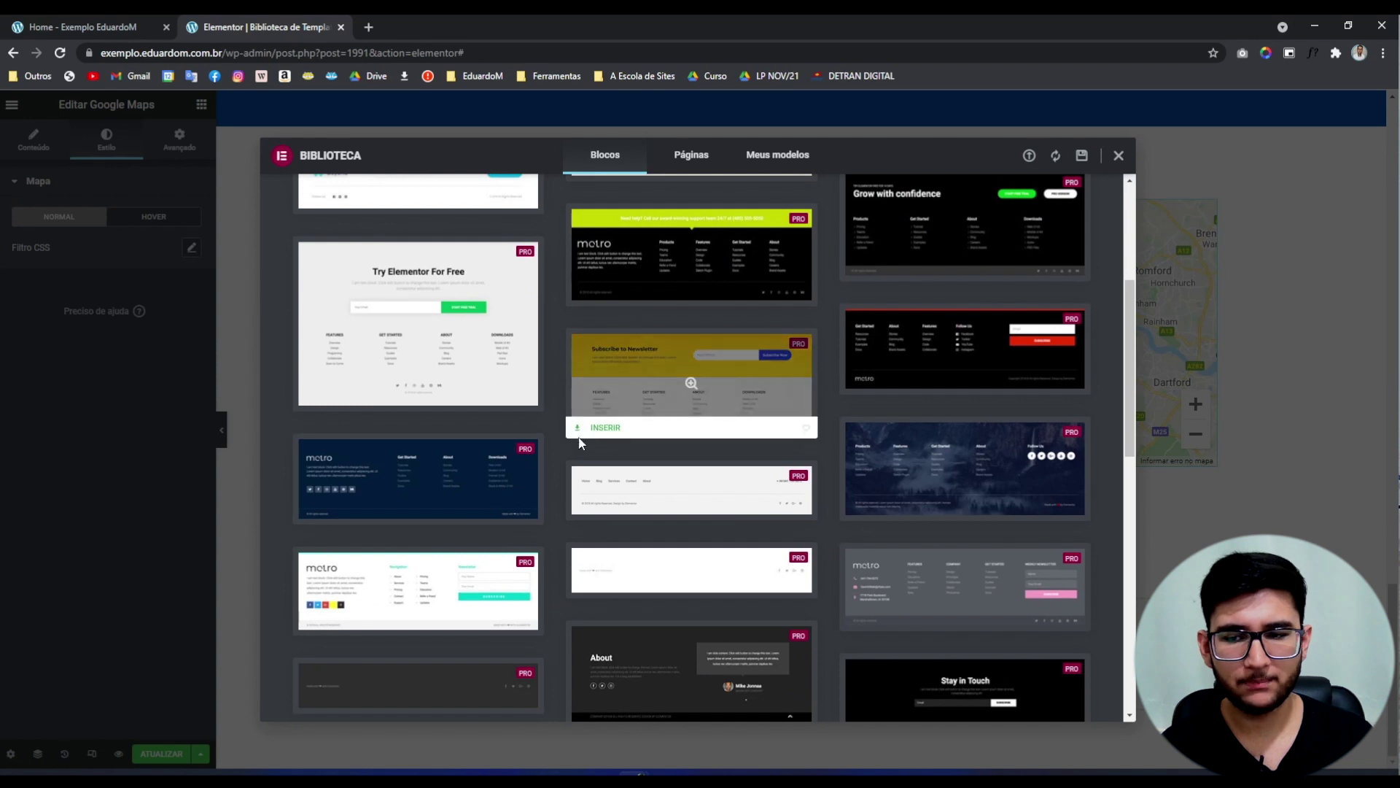
scroll(569, 448, down, 1)
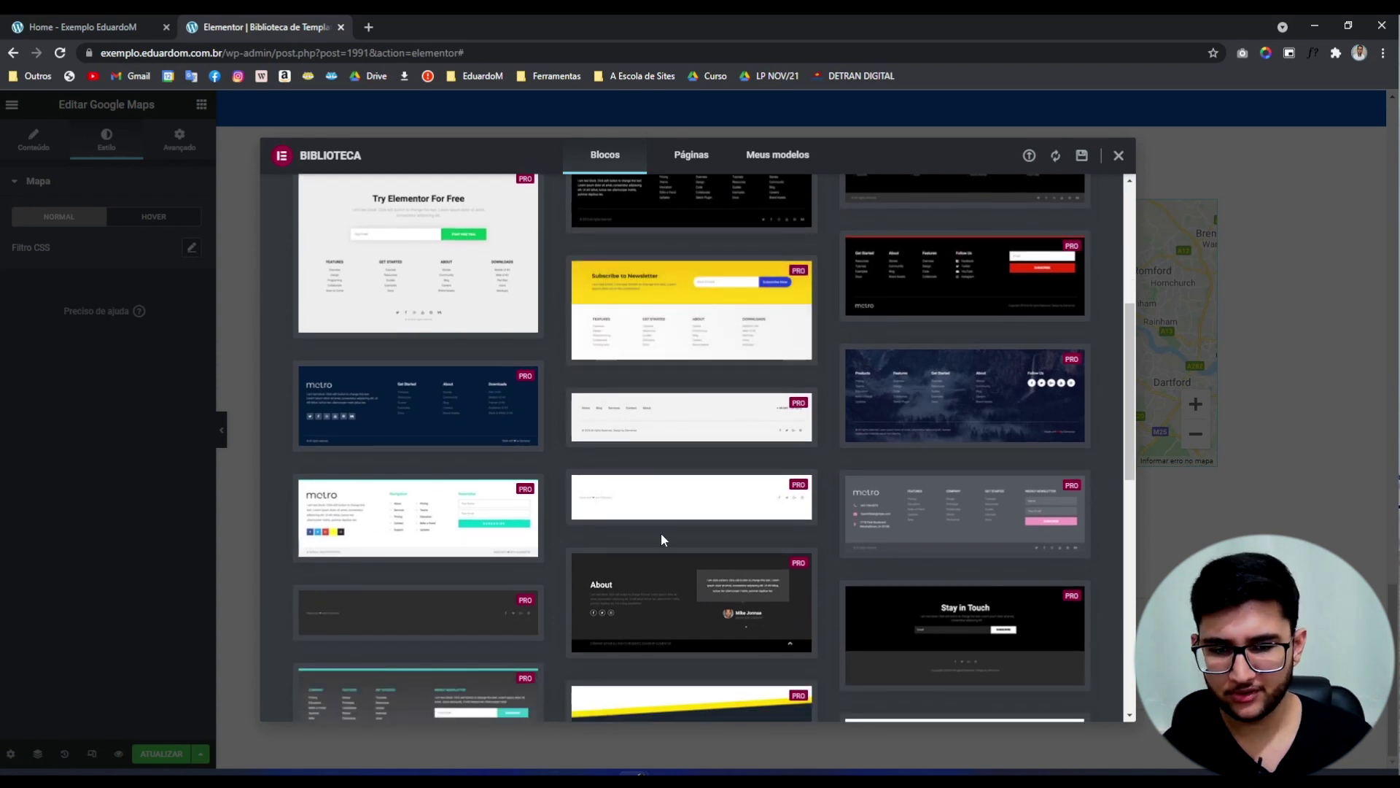
scroll(649, 538, down, 1)
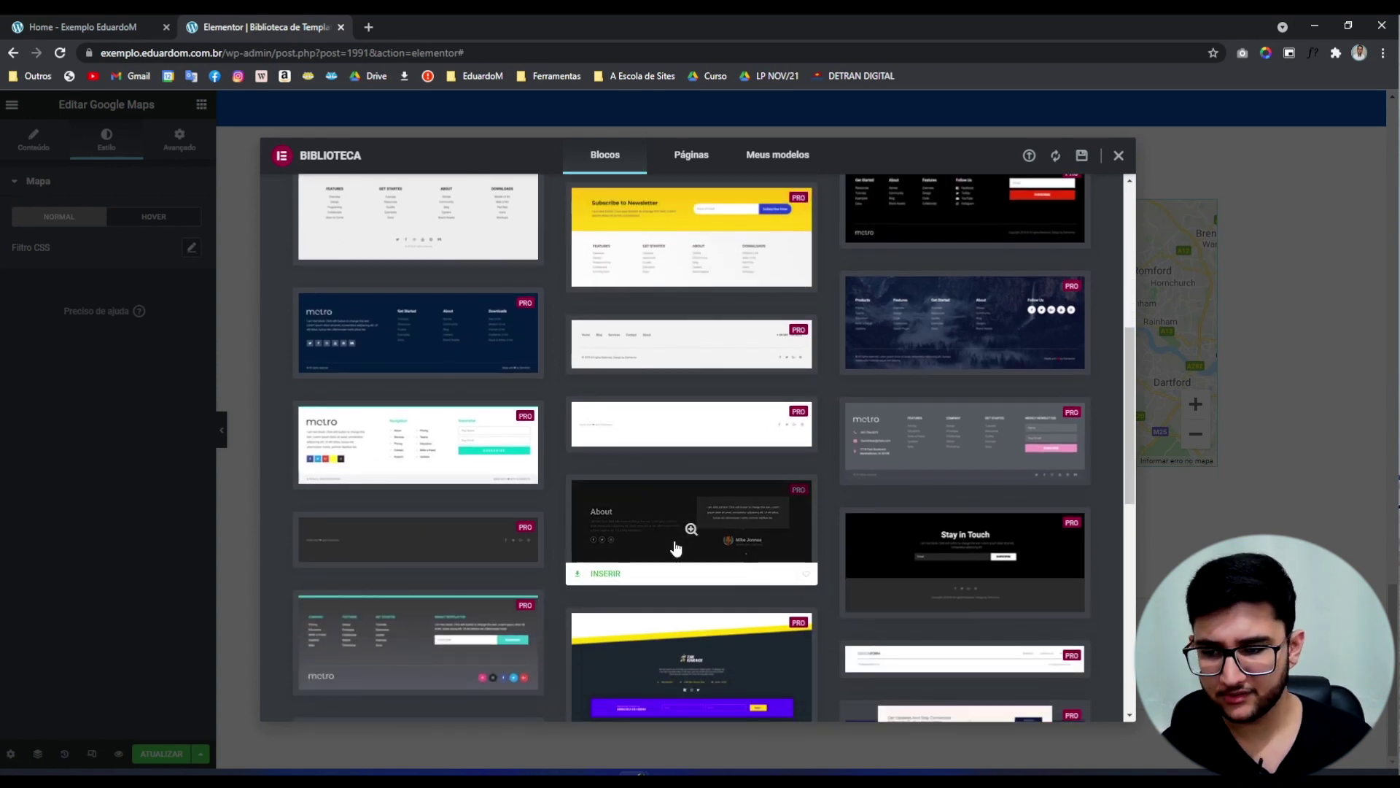
click(364, 325)
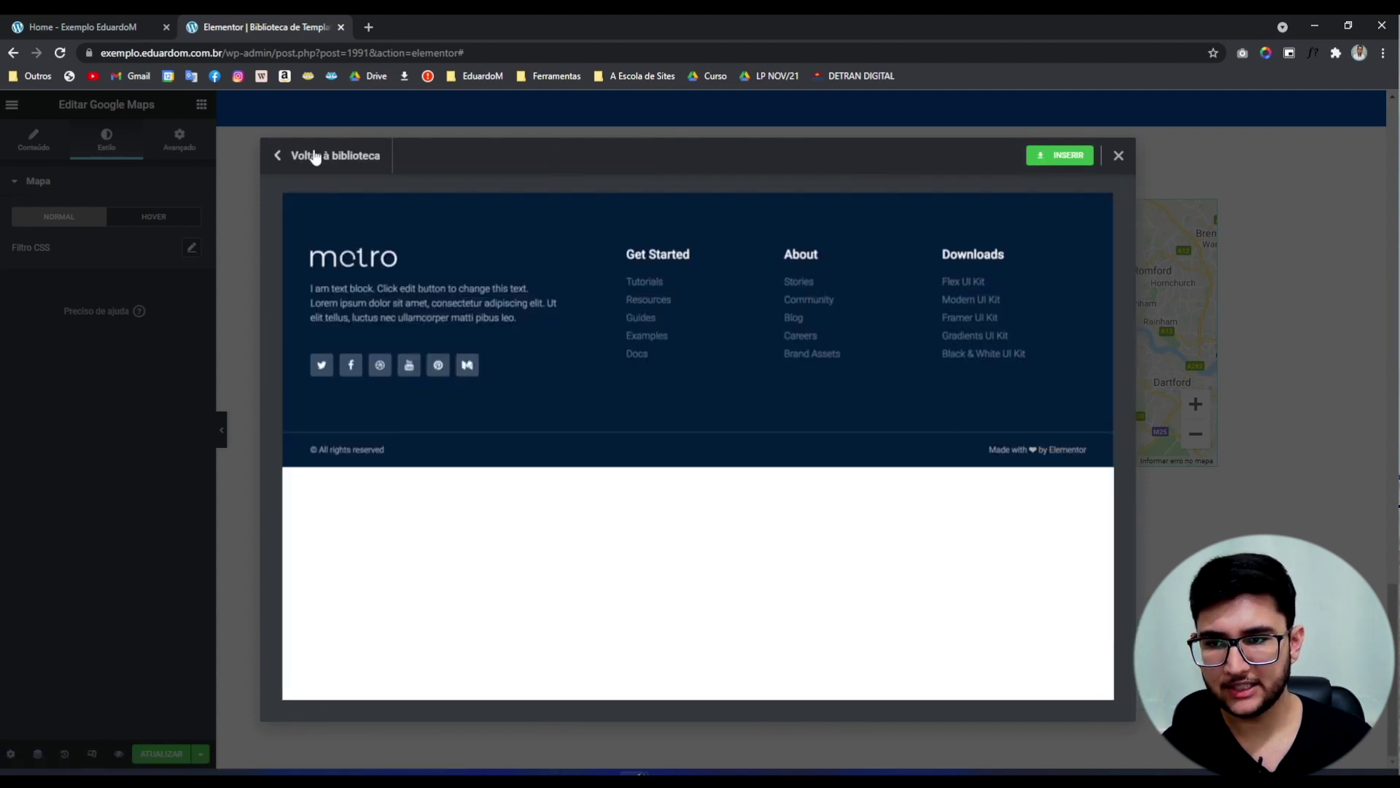
click(315, 156)
Apply the Footer category filter to the library blocks again
scroll(394, 238, down, 1)
scroll(395, 237, up, 1)
click(341, 203)
scroll(319, 336, down, 4)
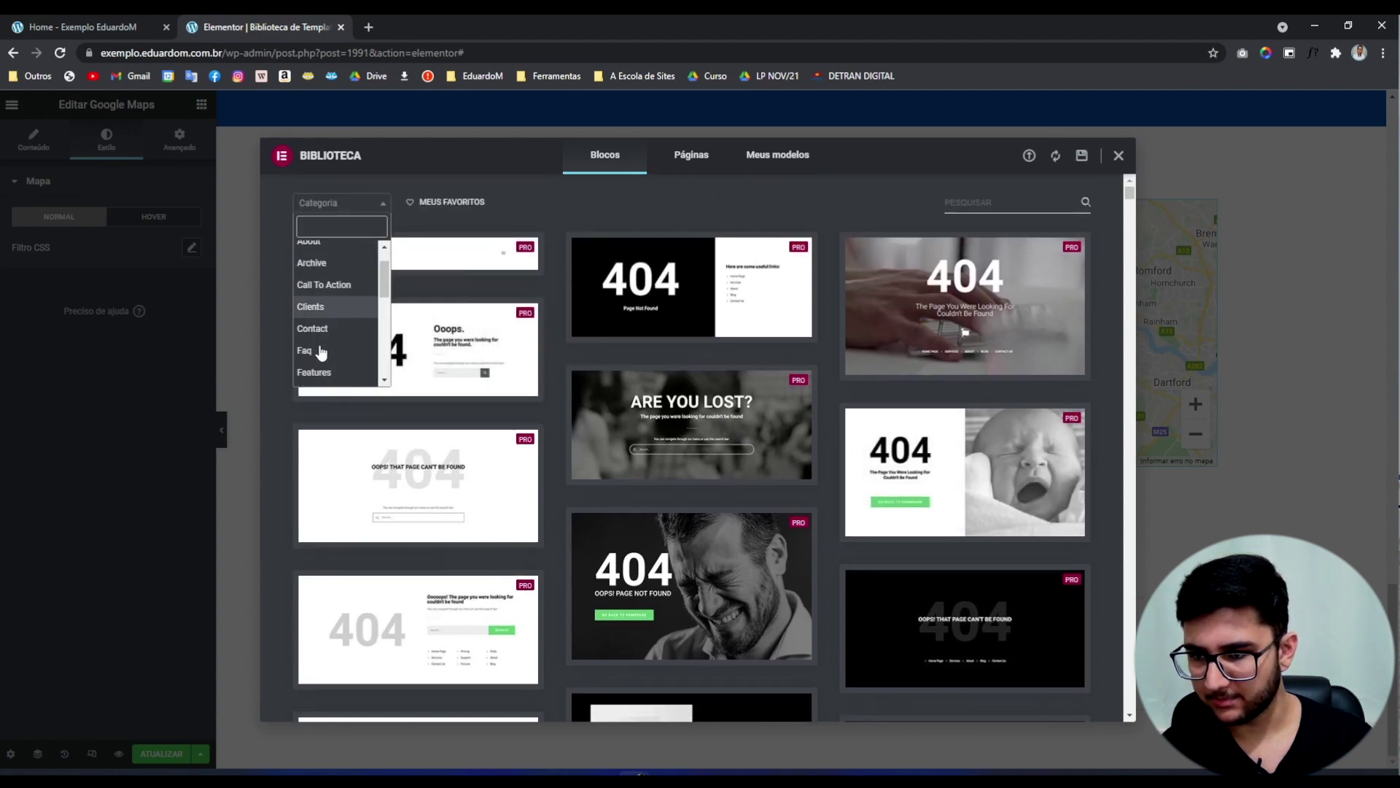
click(314, 283)
scroll(802, 430, down, 6)
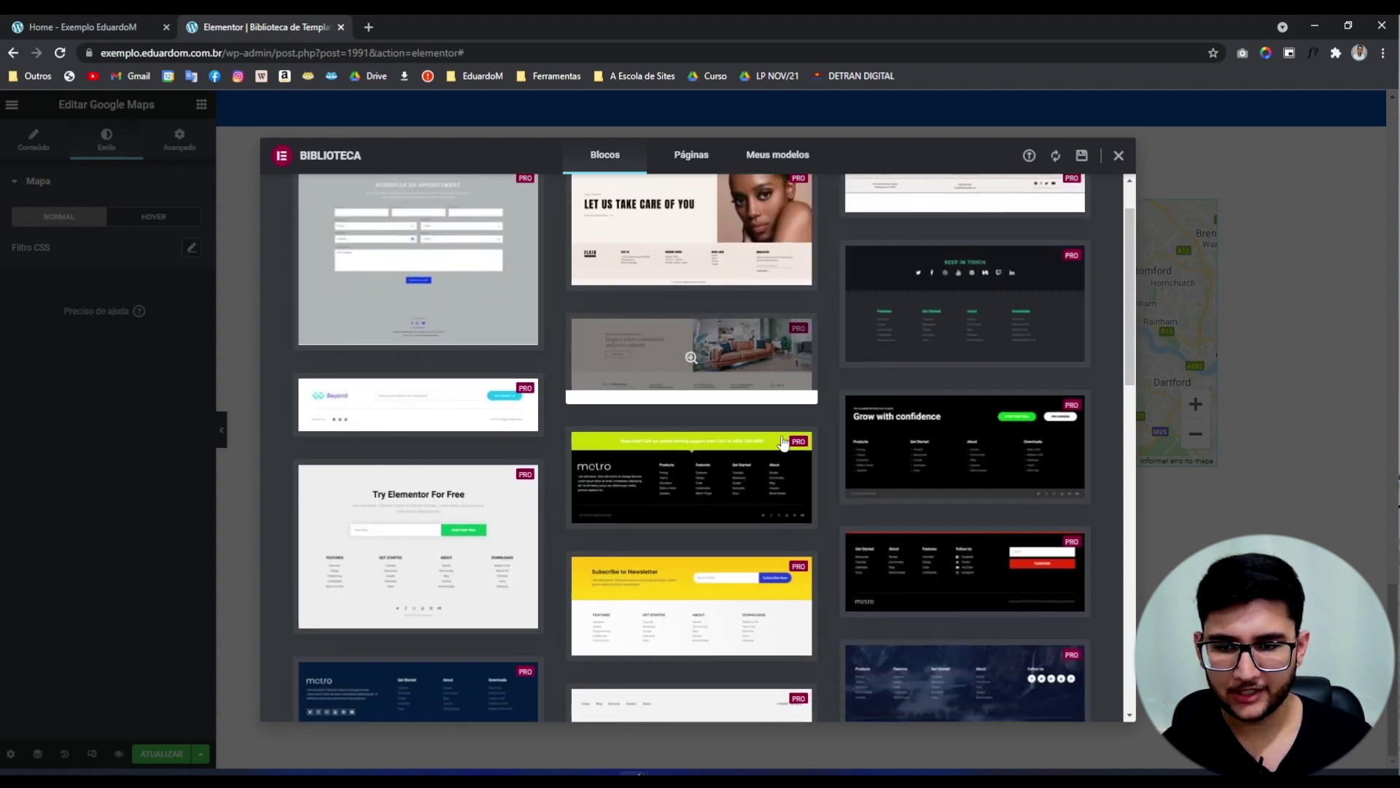
Insert the dark blue metro footer block below the contact section
scroll(825, 442, down, 3)
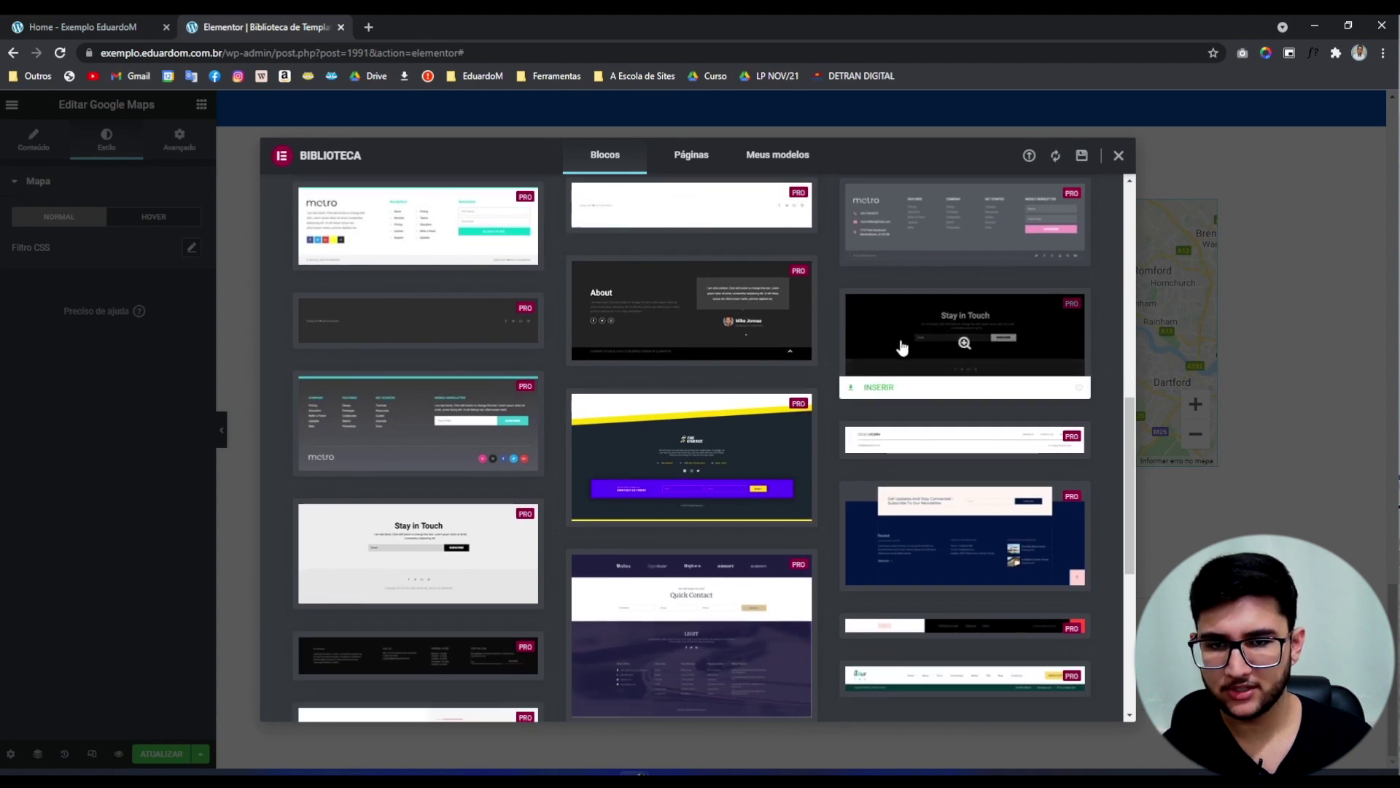
scroll(905, 354, down, 2)
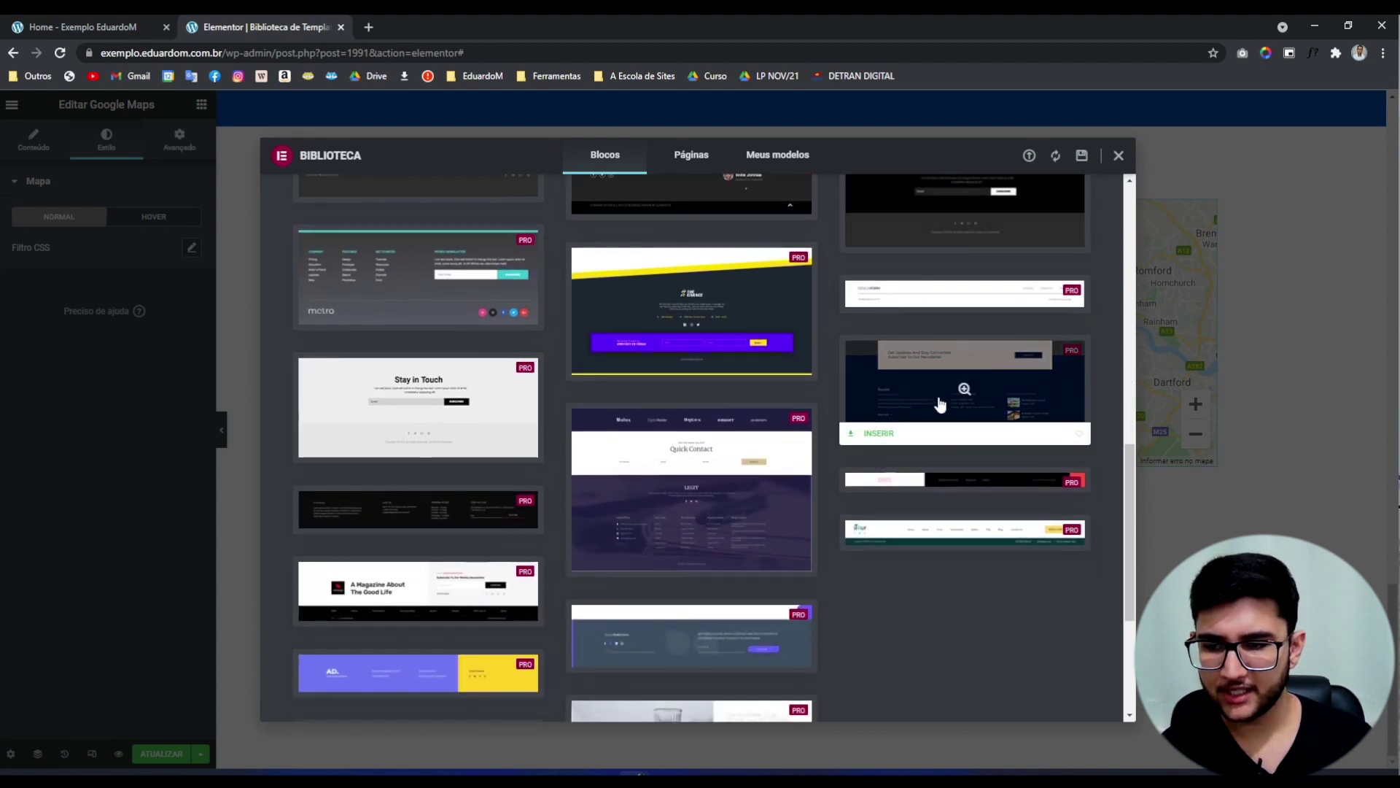
scroll(662, 442, up, 5)
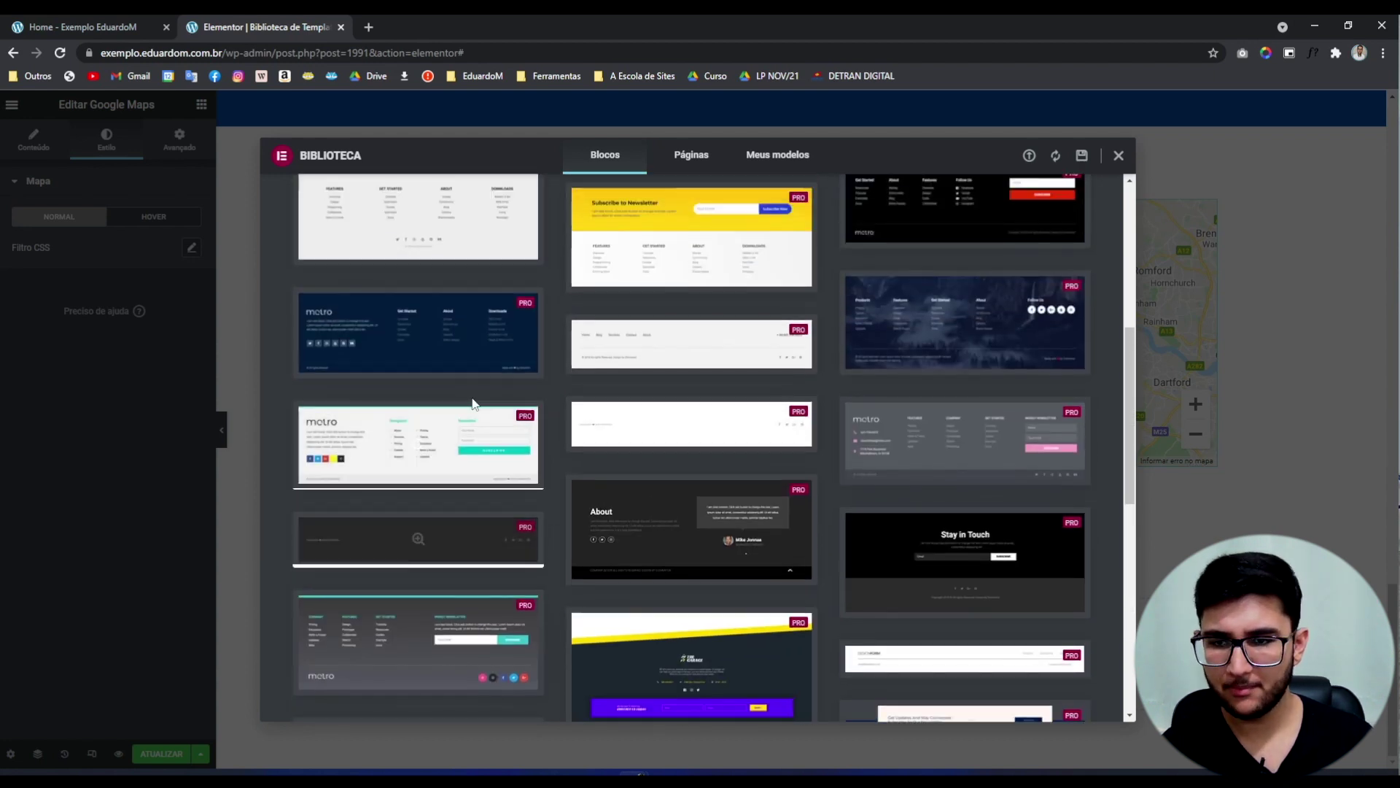
click(409, 354)
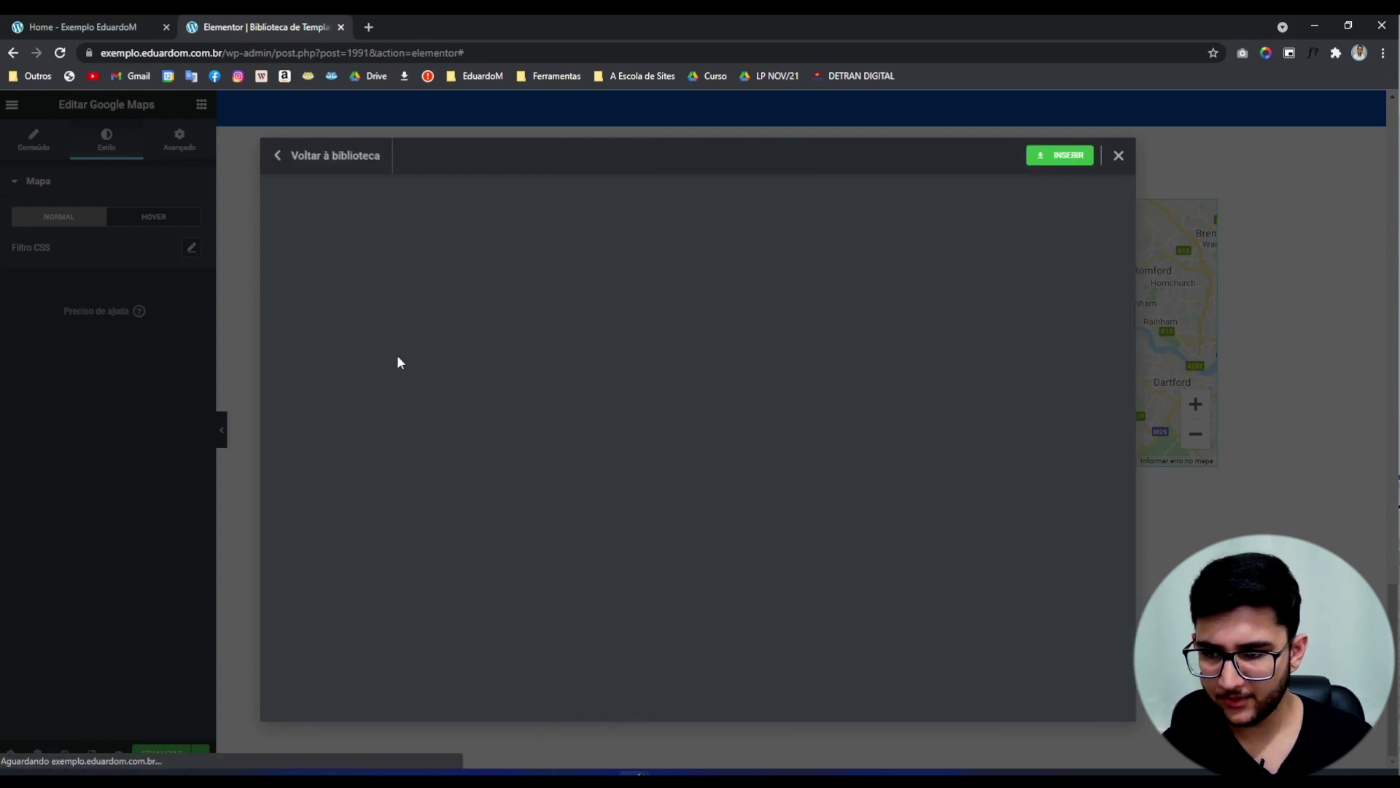
click(1063, 157)
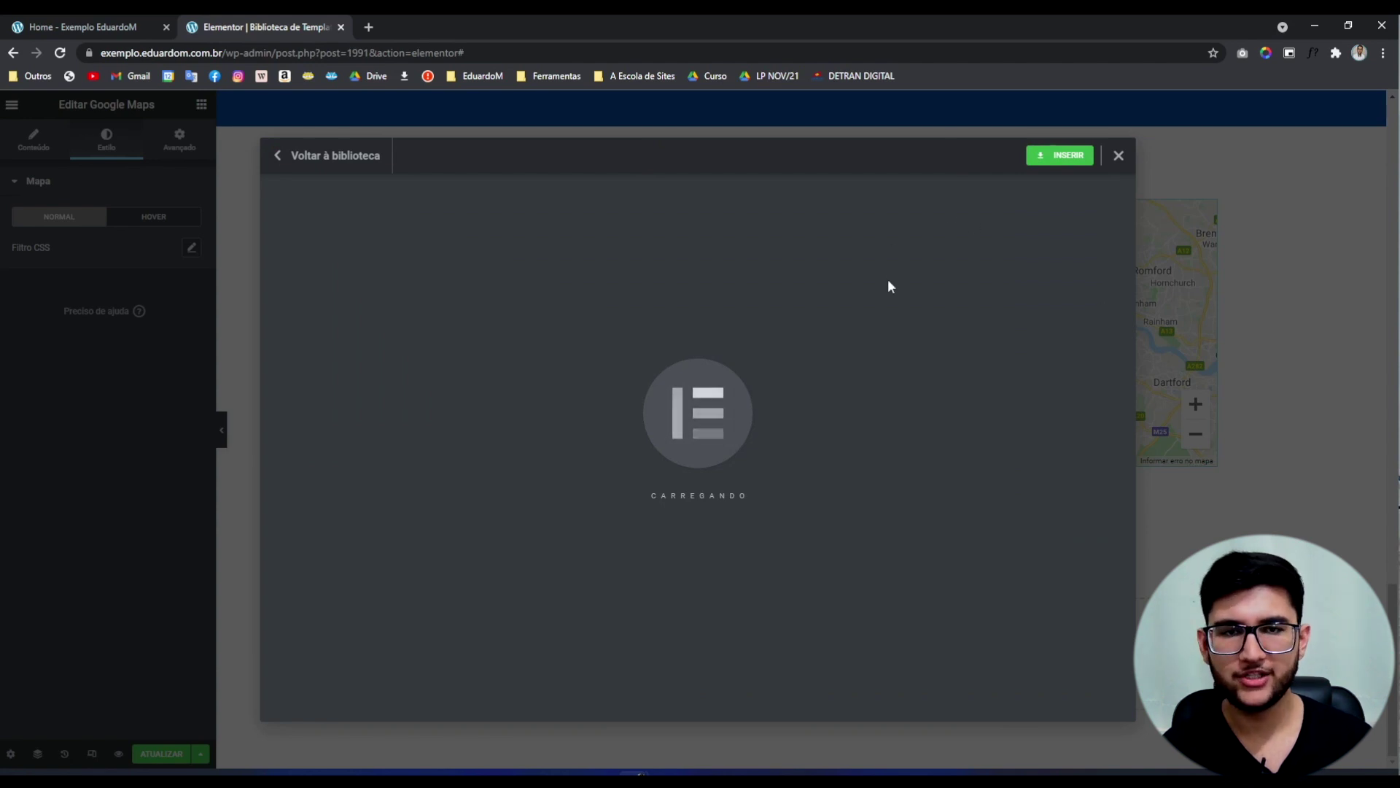
scroll(766, 617, down, 2)
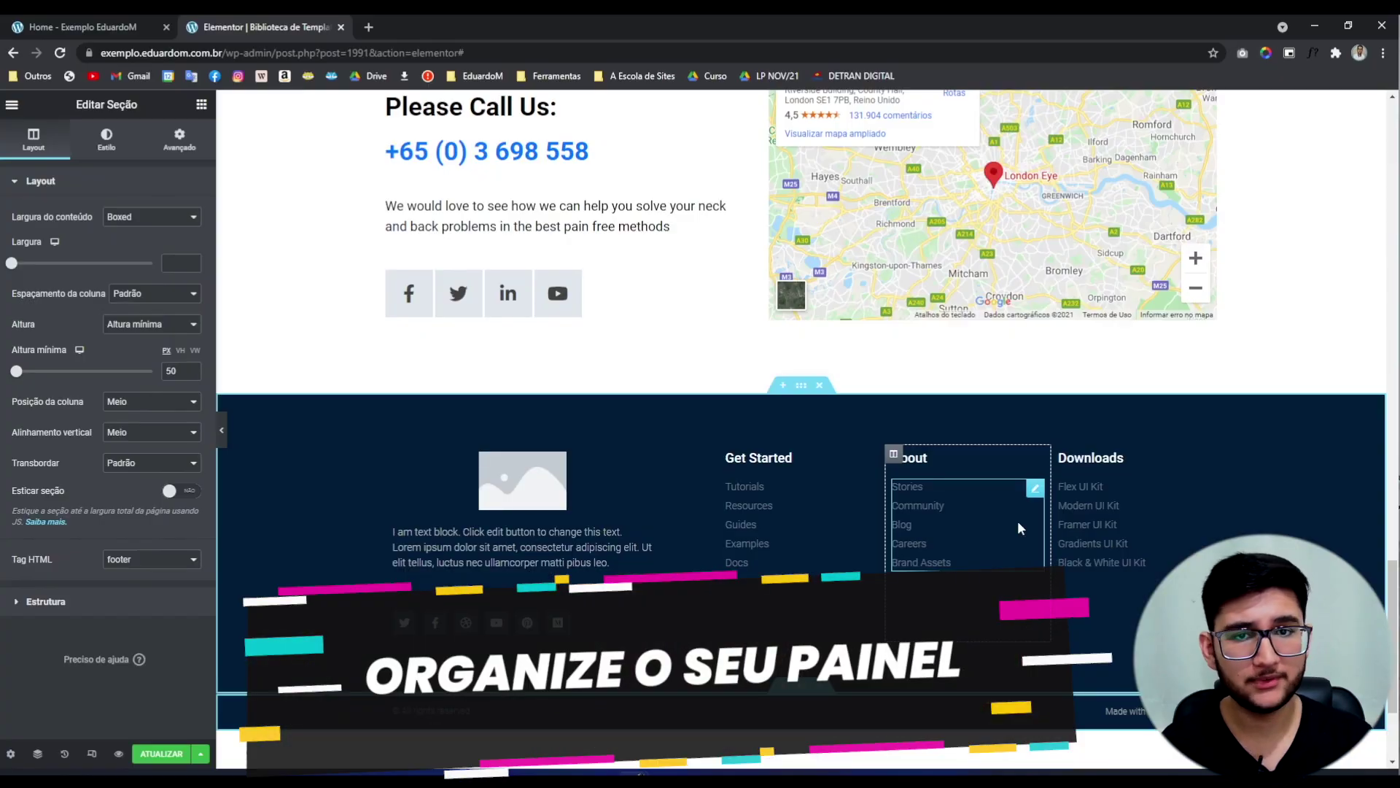
Open the first testimonial under "Clients Share Their Experience" for editing and bring up the media library for its image
scroll(697, 365, up, 10)
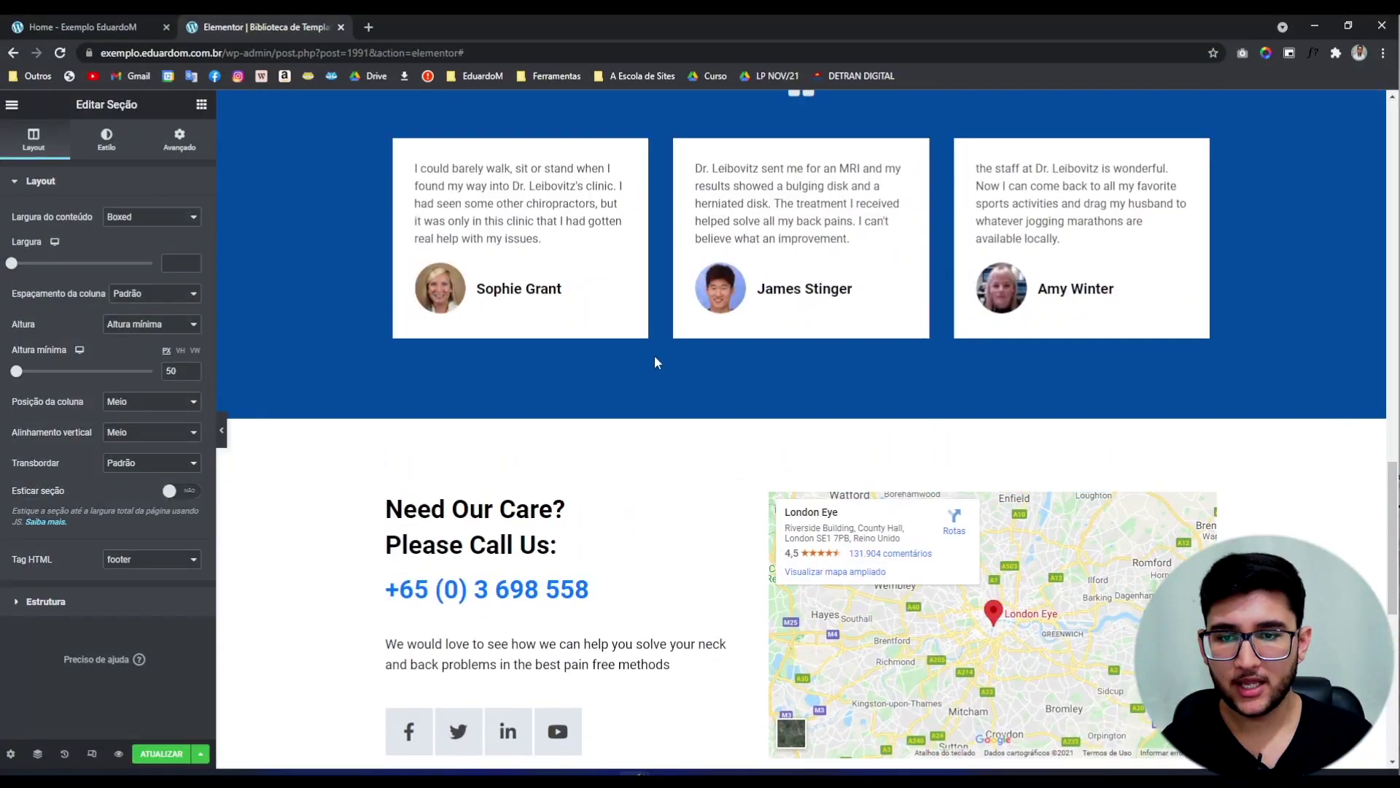
click(517, 504)
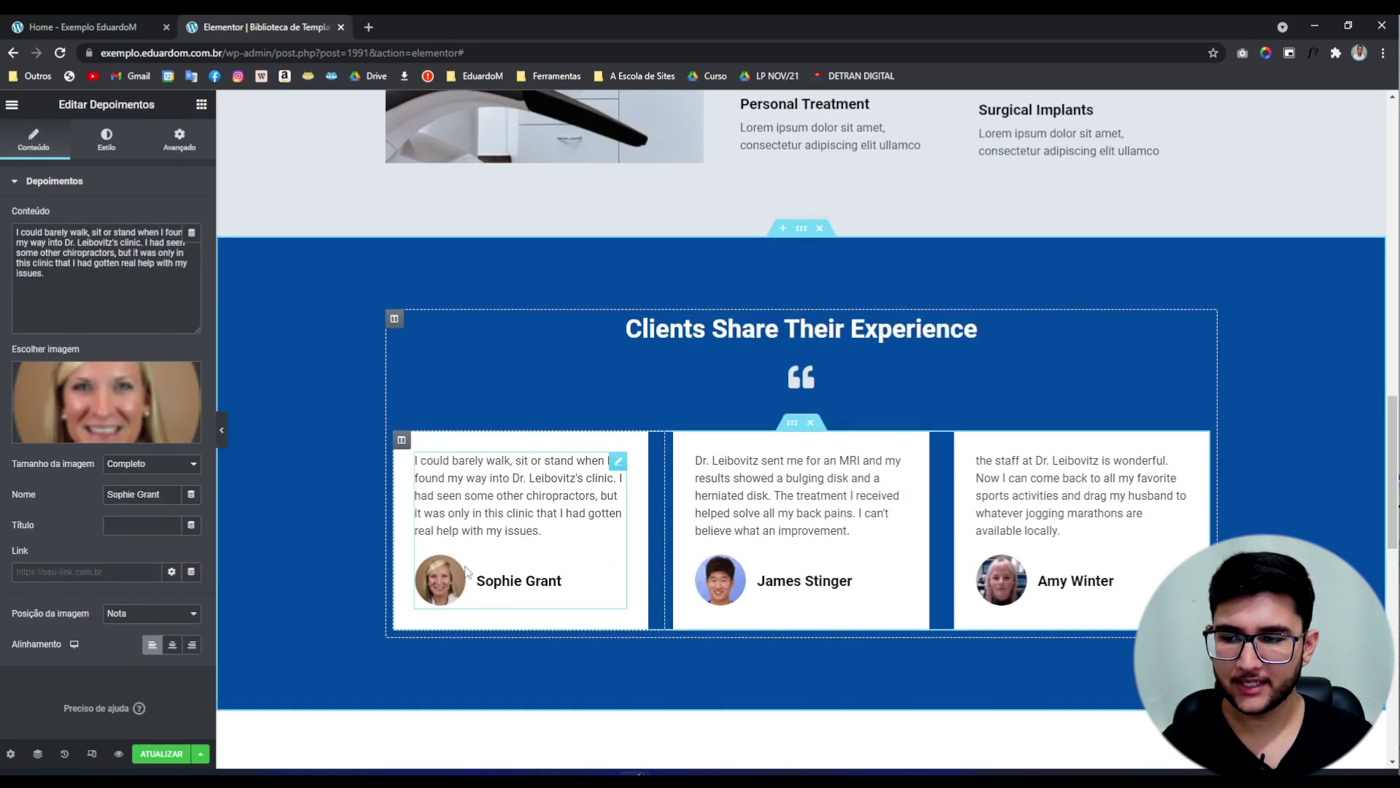
click(64, 392)
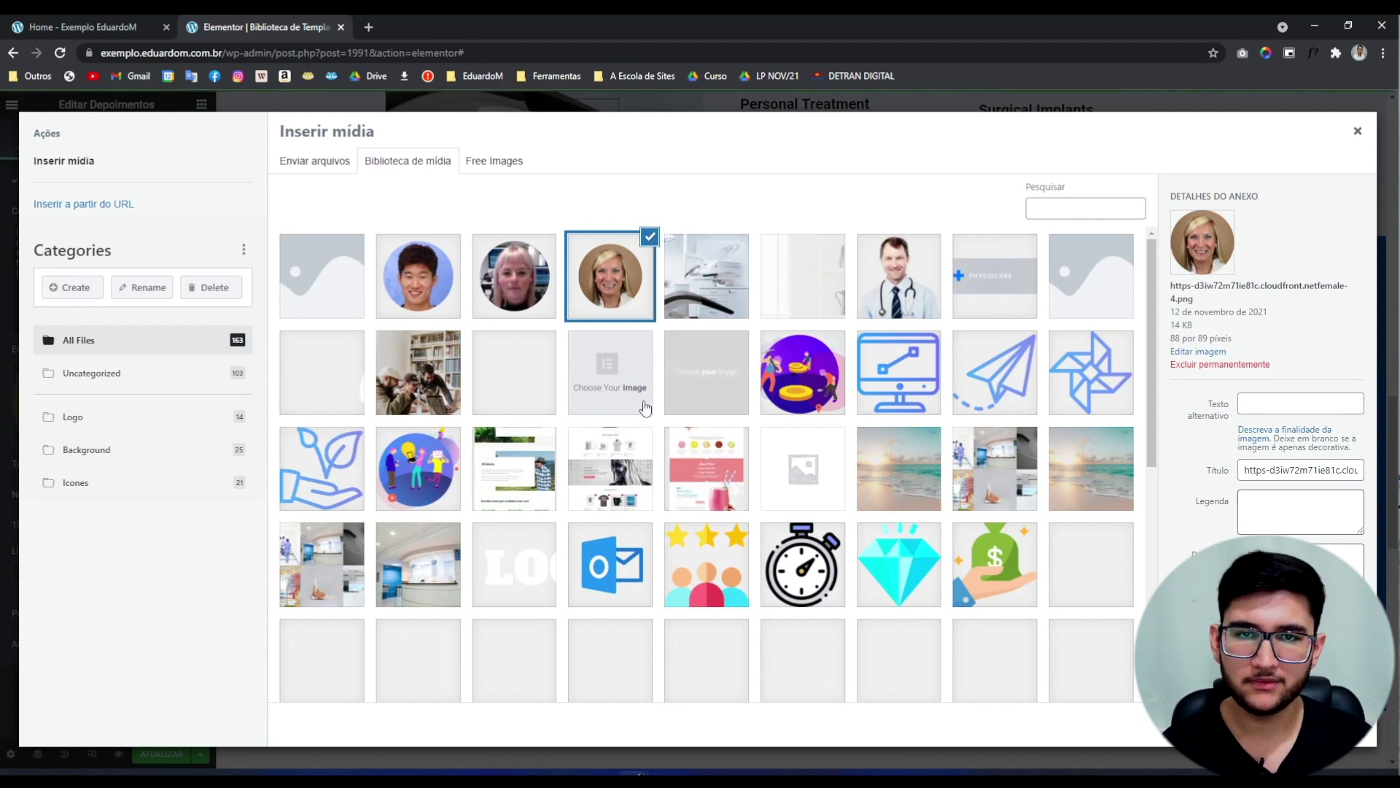
Look through all files in the media library, loading the remaining media items
scroll(648, 413, down, 5)
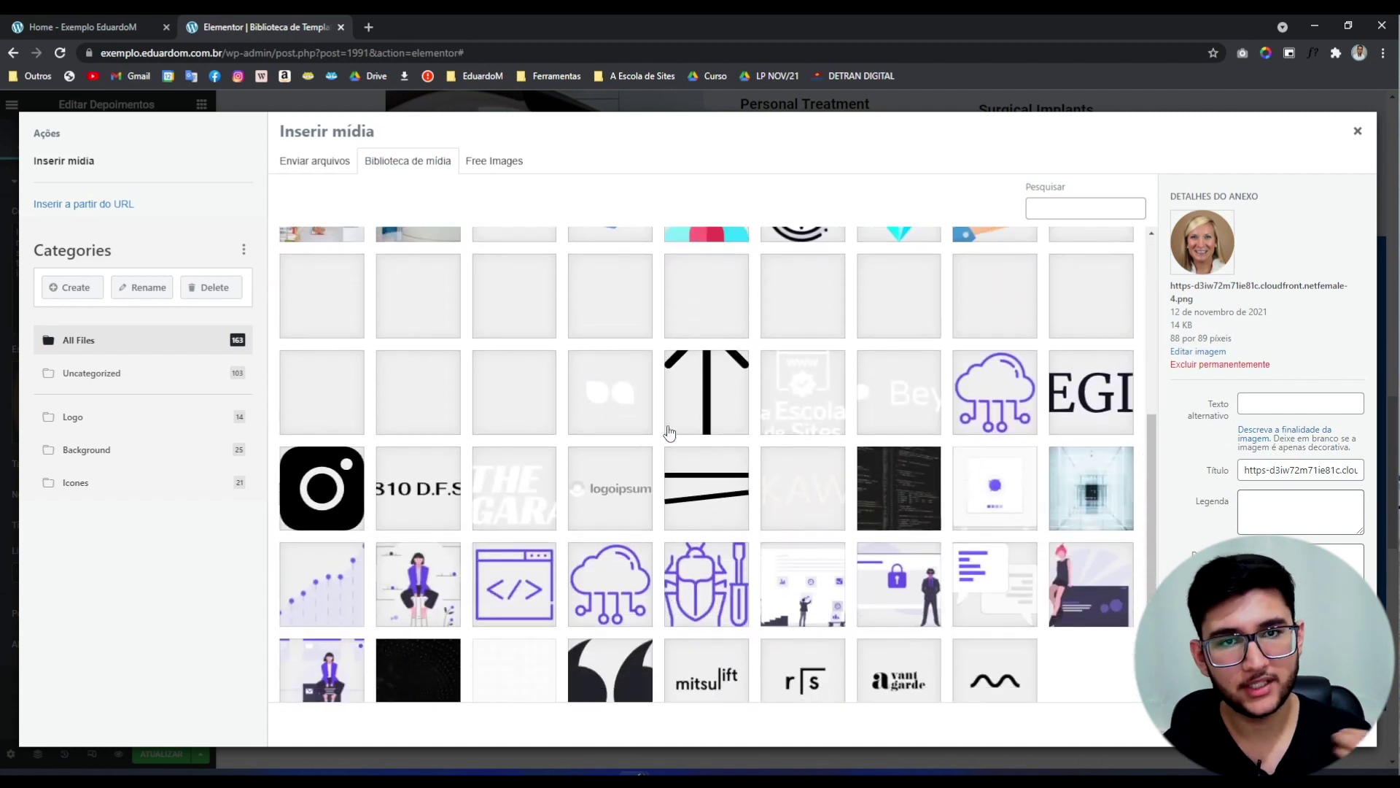
scroll(669, 433, down, 2)
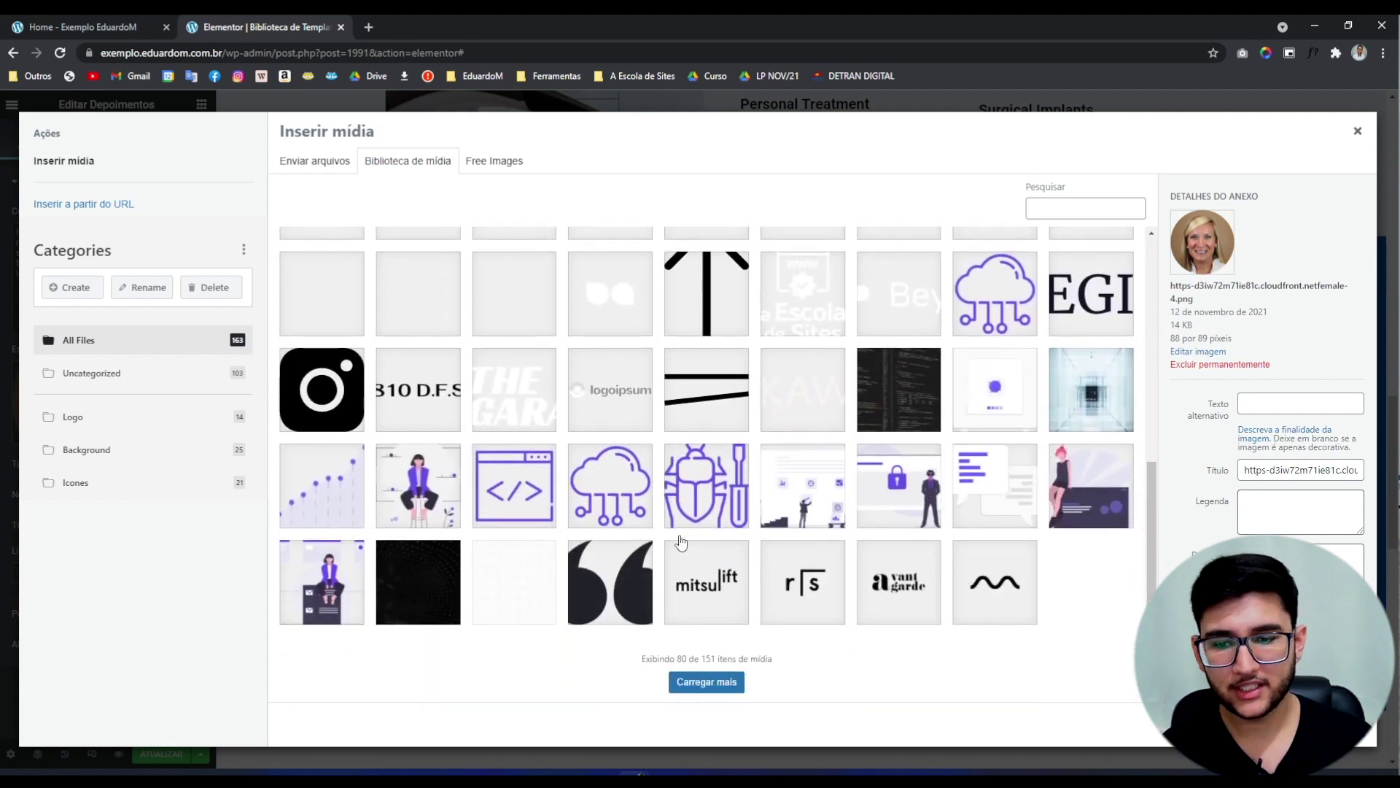
click(714, 692)
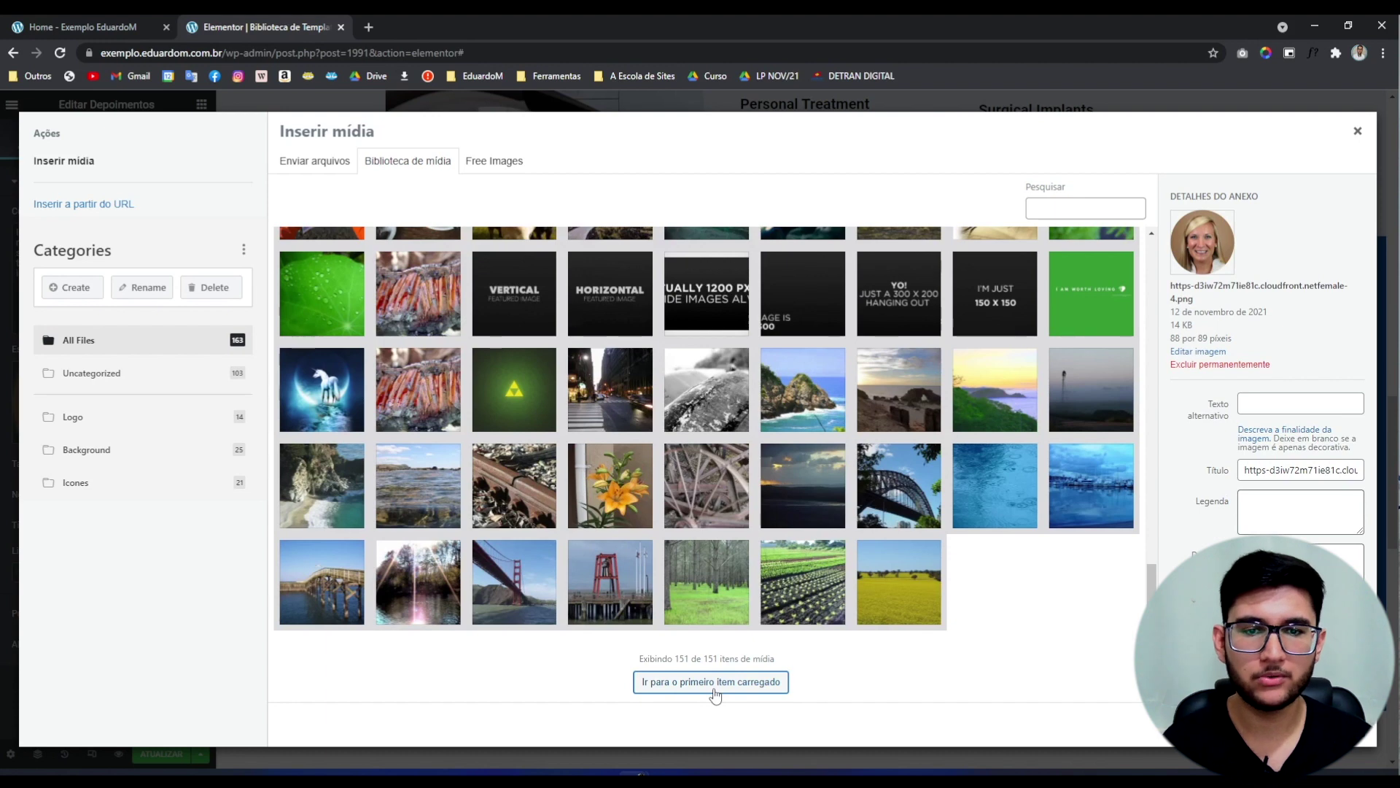
click(714, 682)
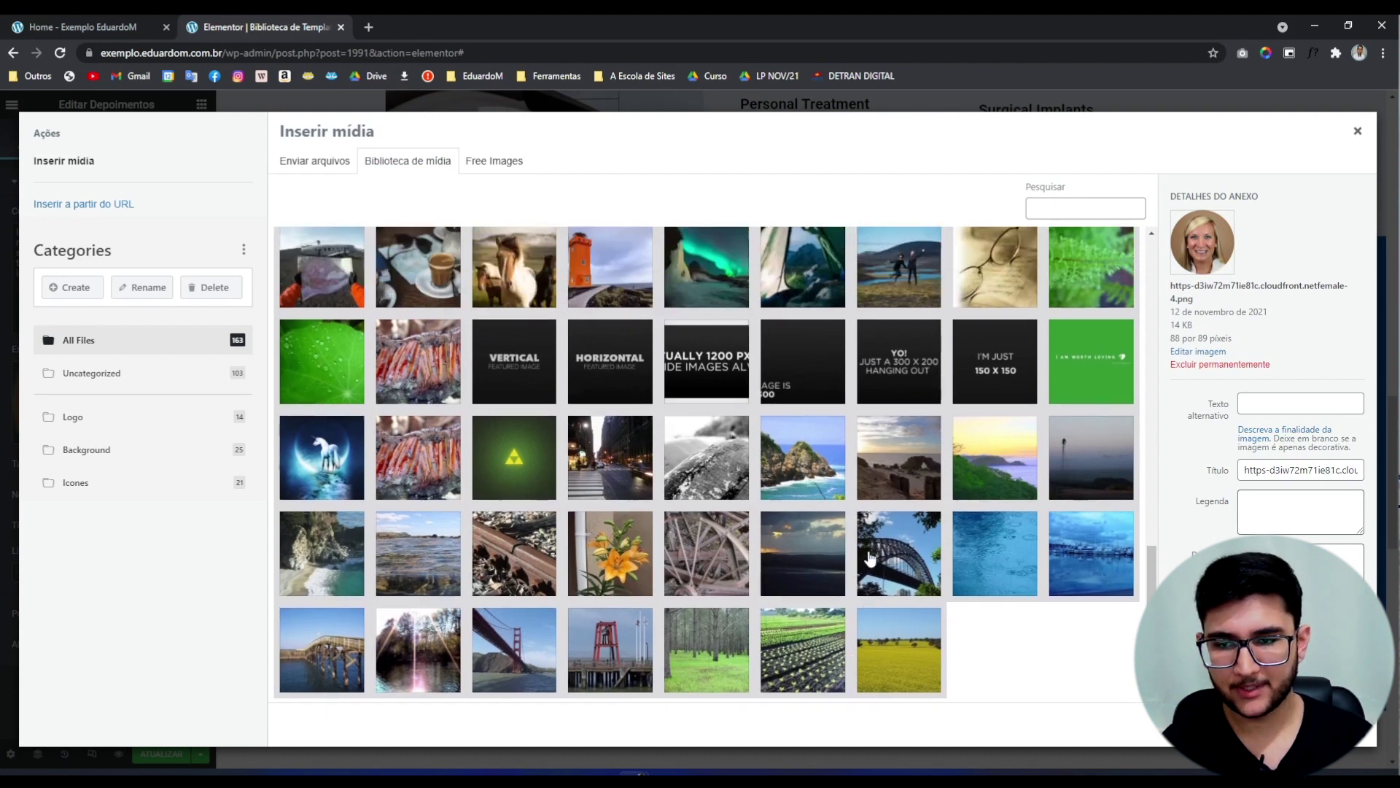
scroll(901, 552, up, 2)
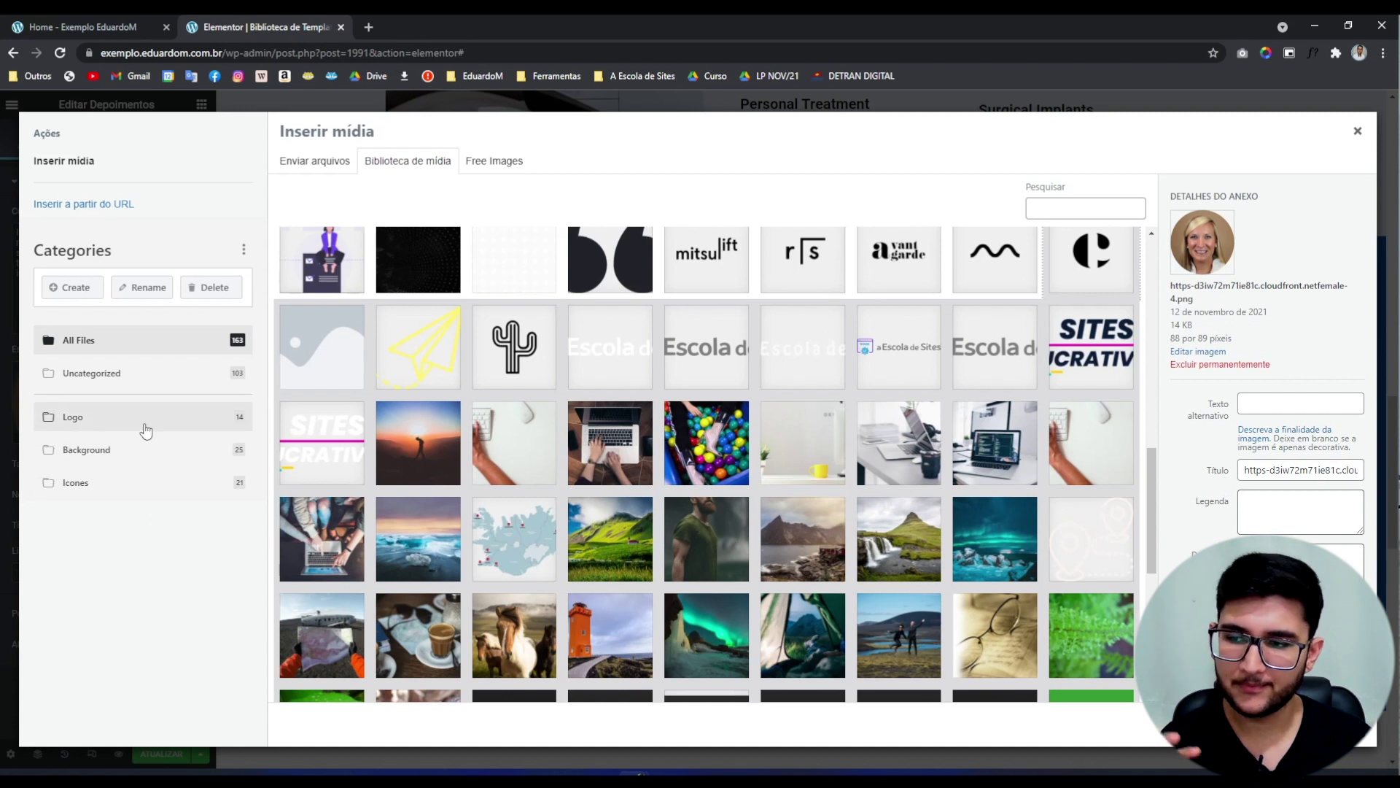
View the images in the Logo, Background and Icones categories of the media library
click(74, 430)
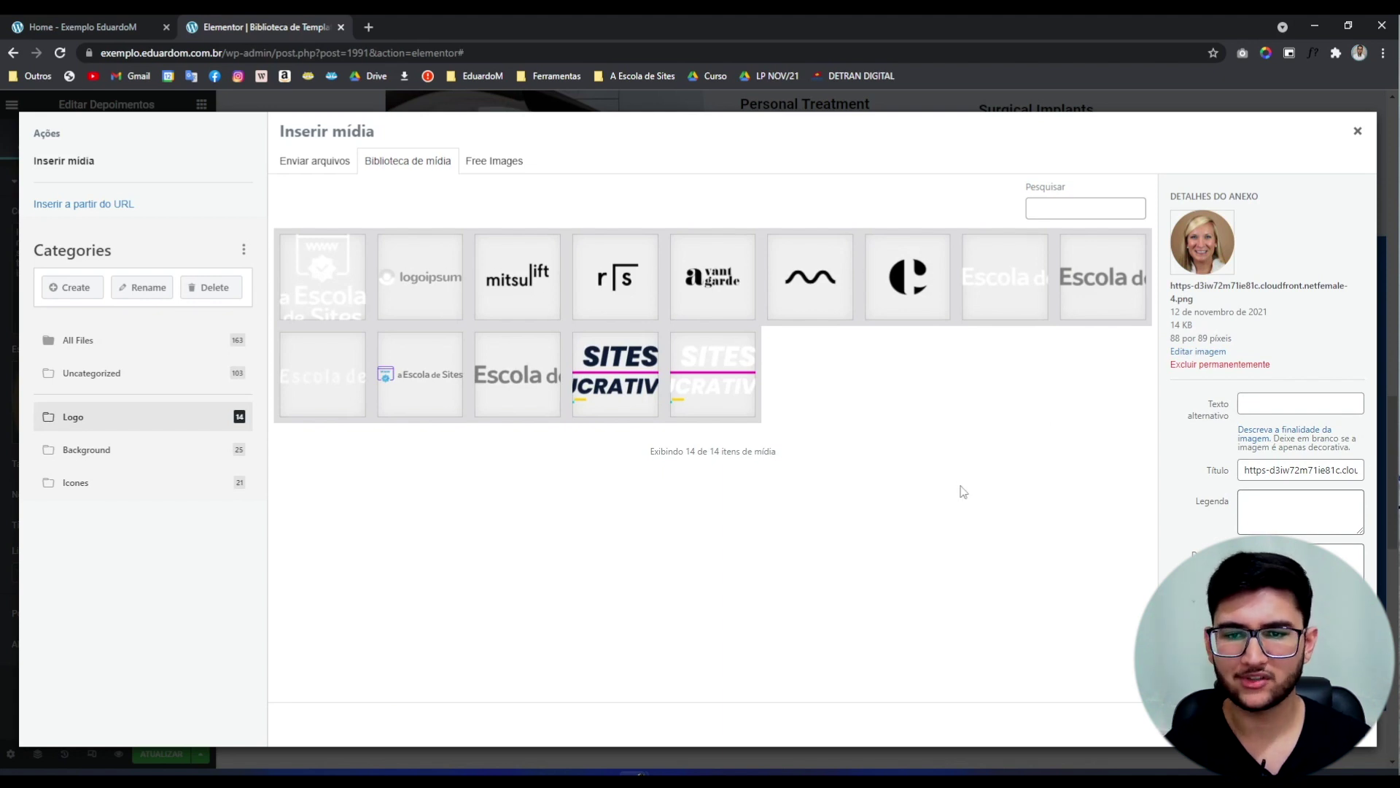
click(184, 450)
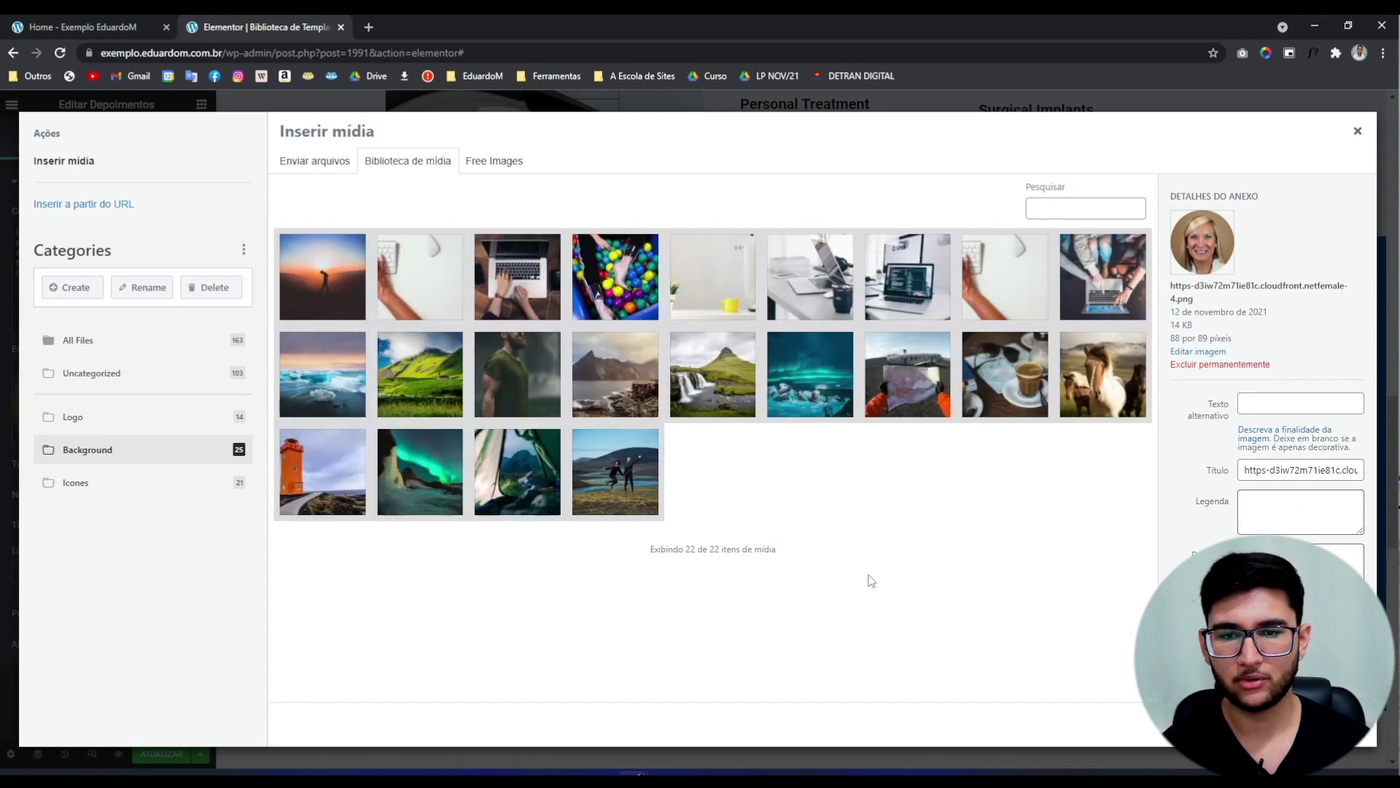
click(112, 487)
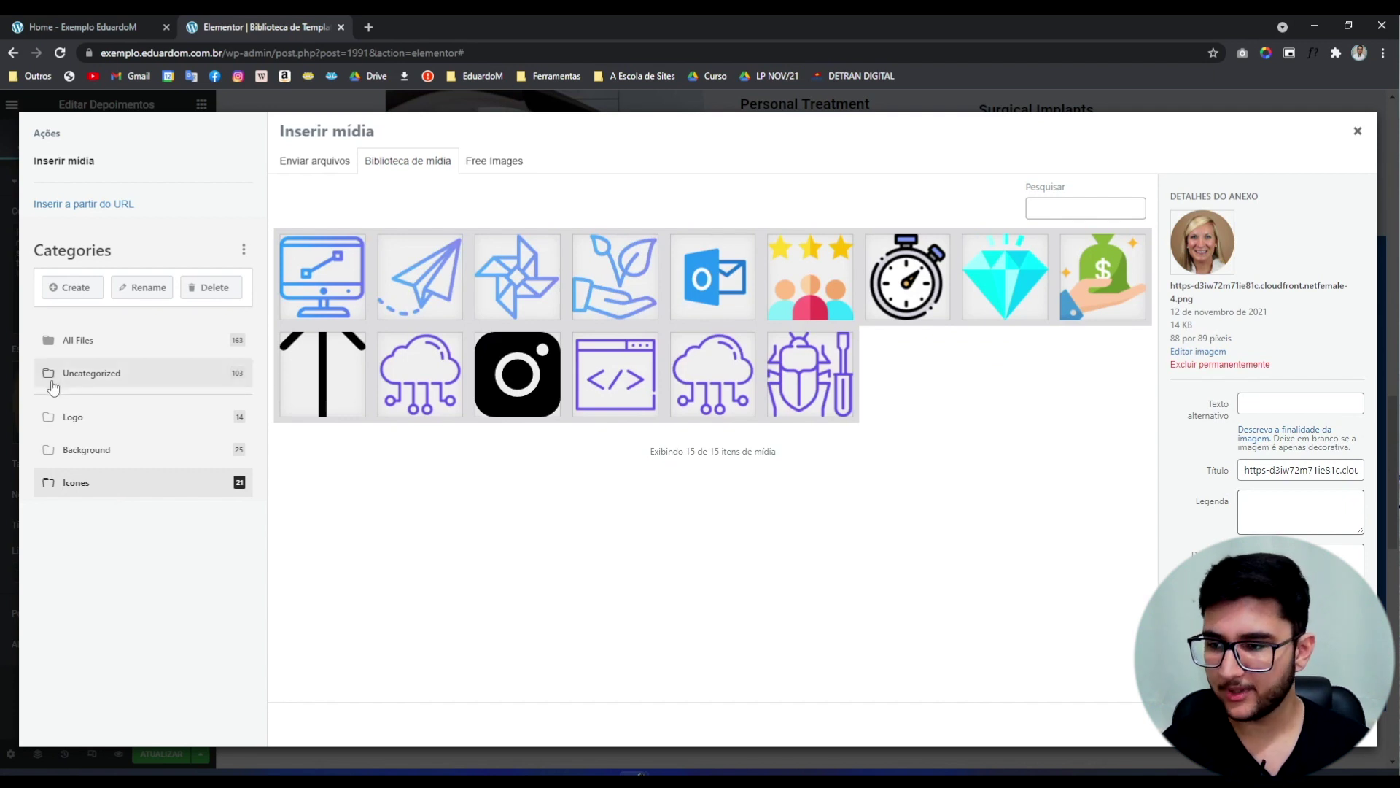
click(108, 423)
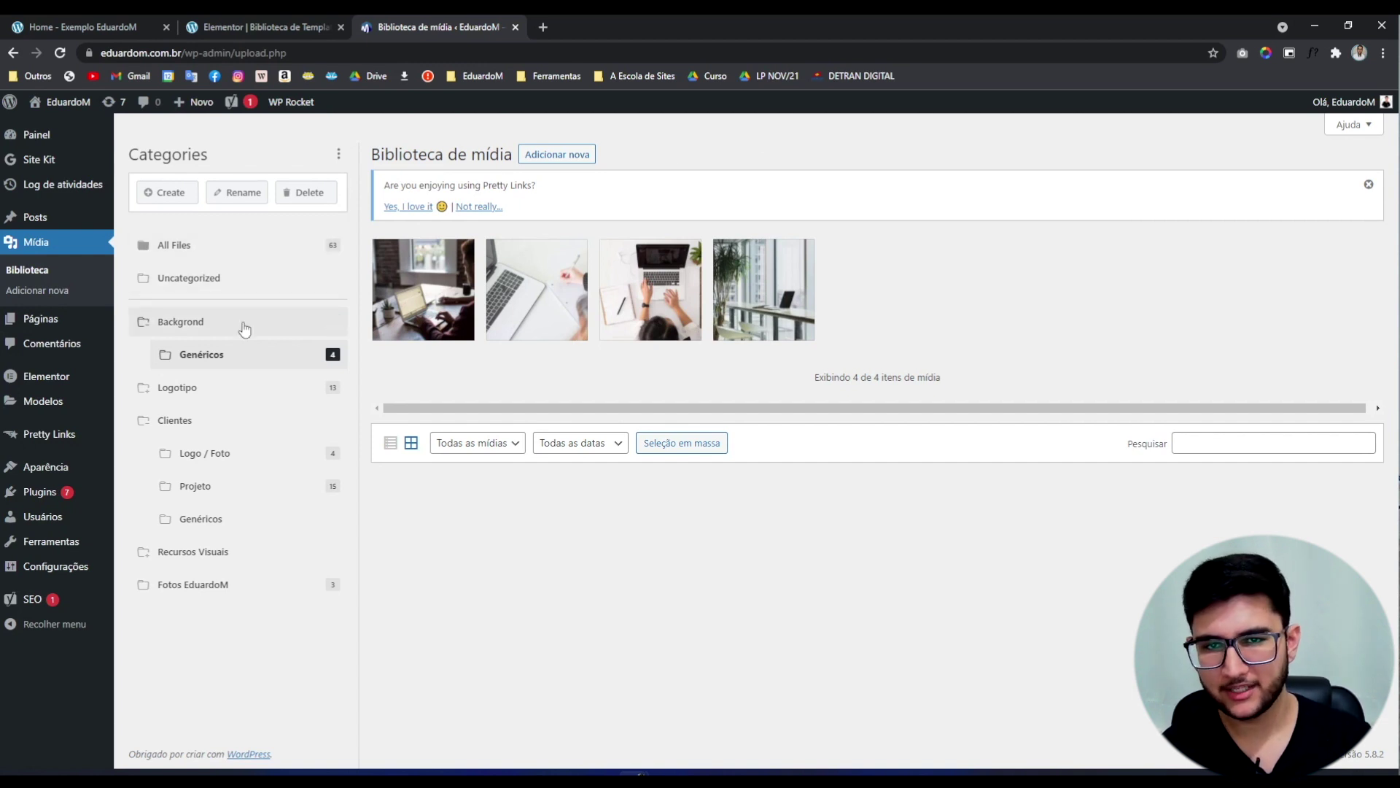
In the other site's media library, view the Logotipo category, its Genéricos subfolder, Projeto under Clientes and Icones under Recursos Visuais
click(140, 391)
click(181, 391)
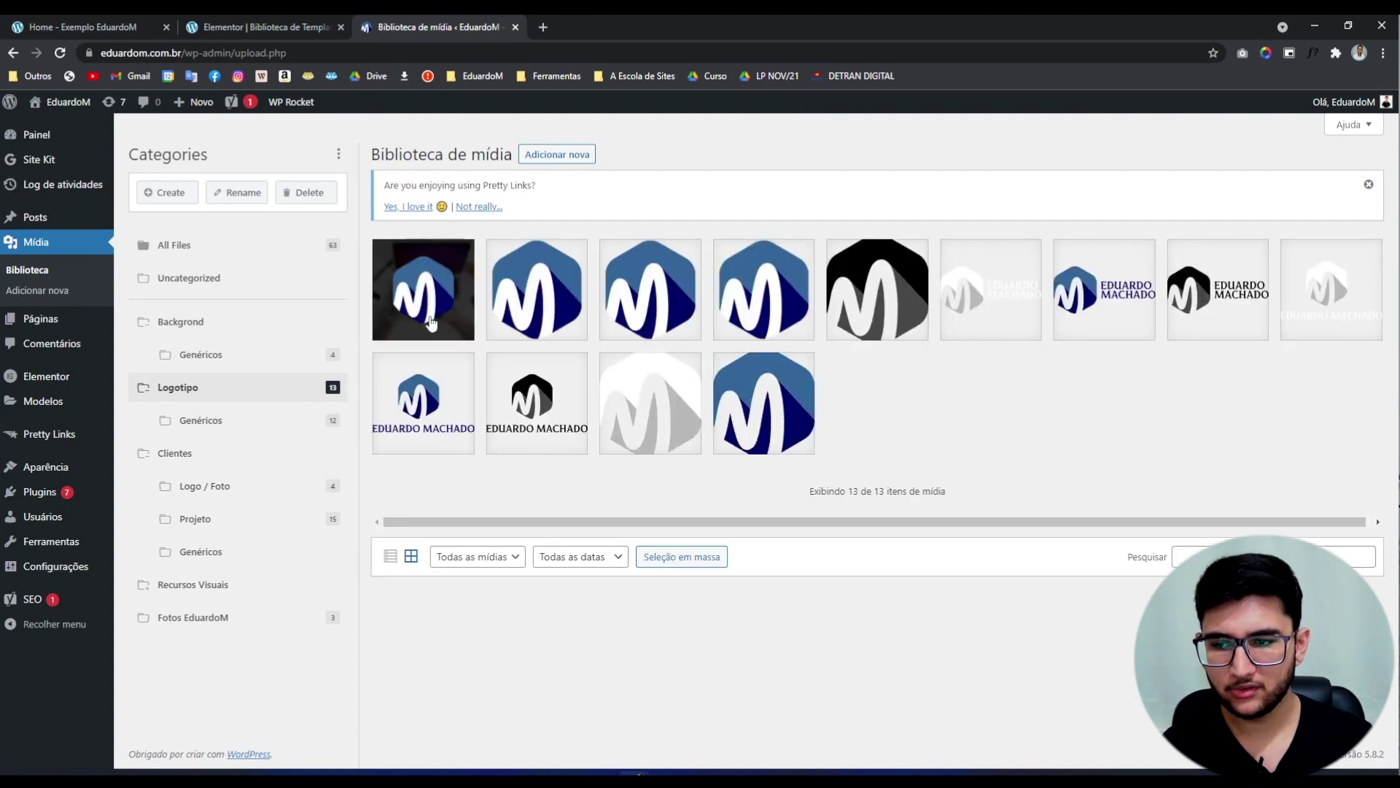
click(197, 430)
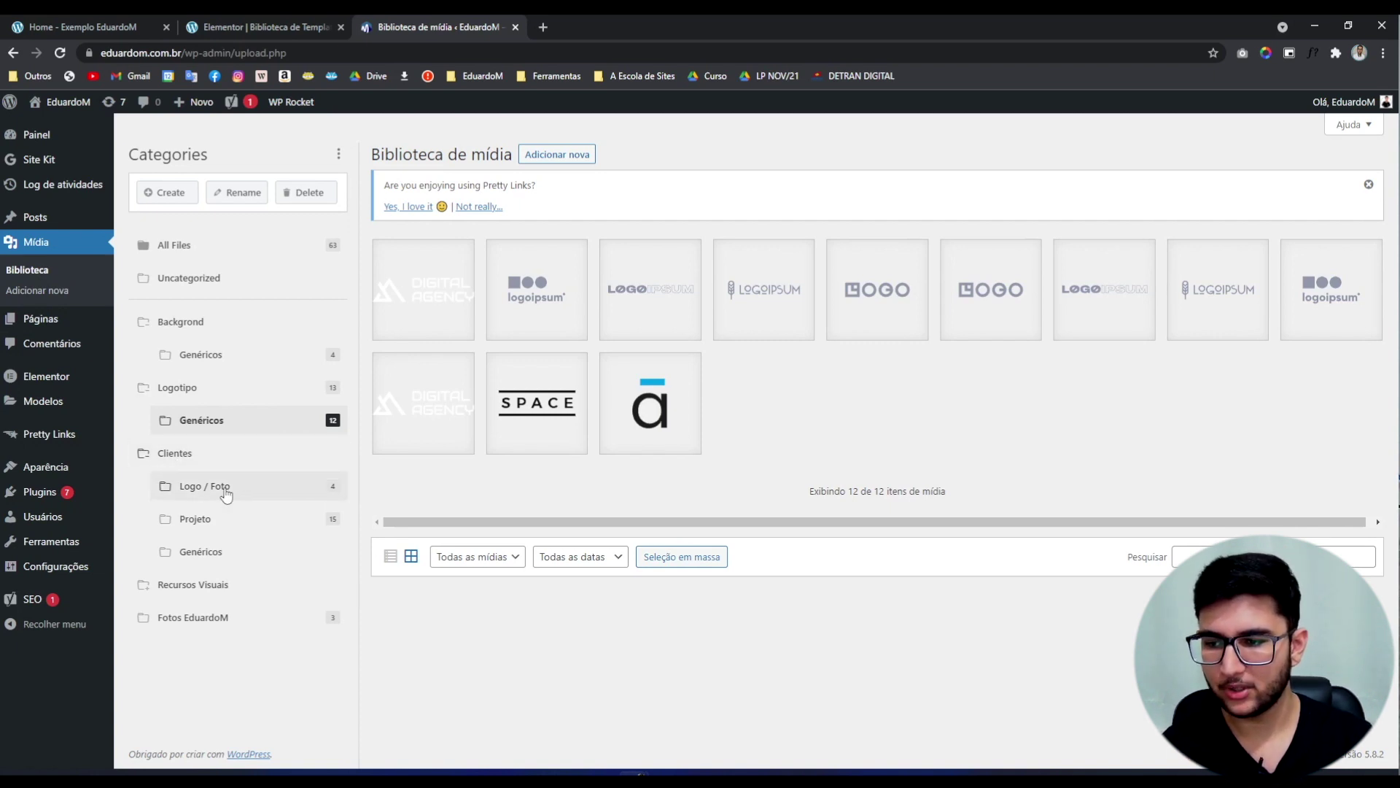
click(202, 527)
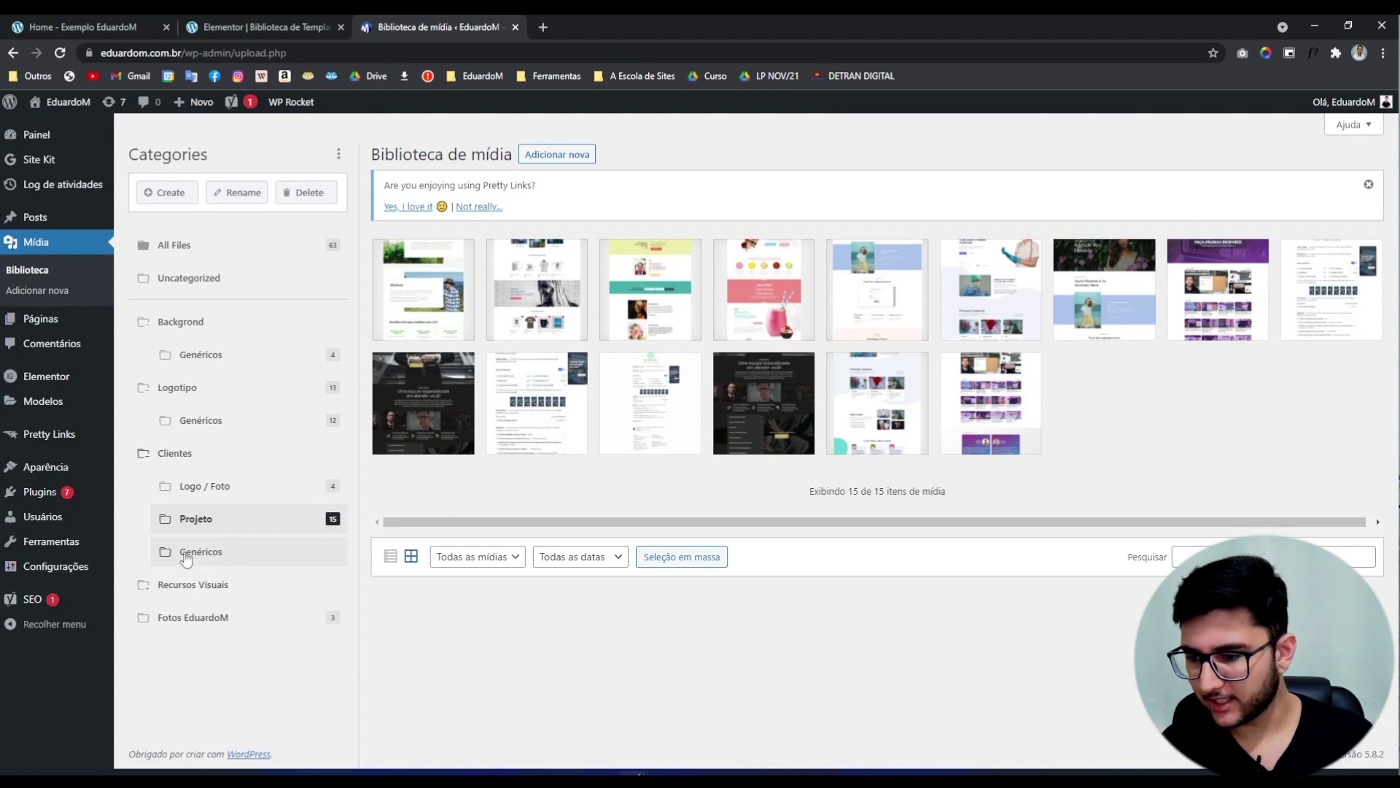
click(140, 585)
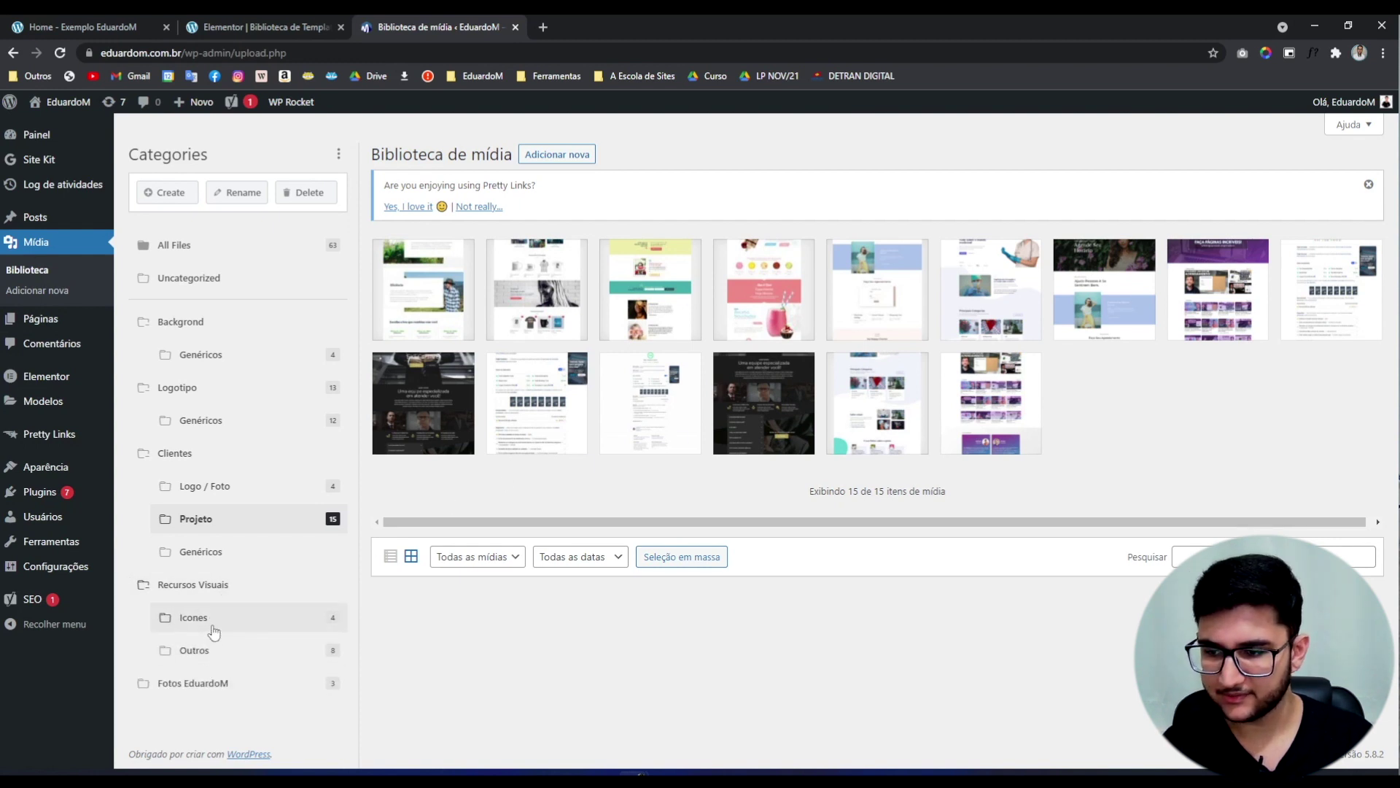
click(235, 620)
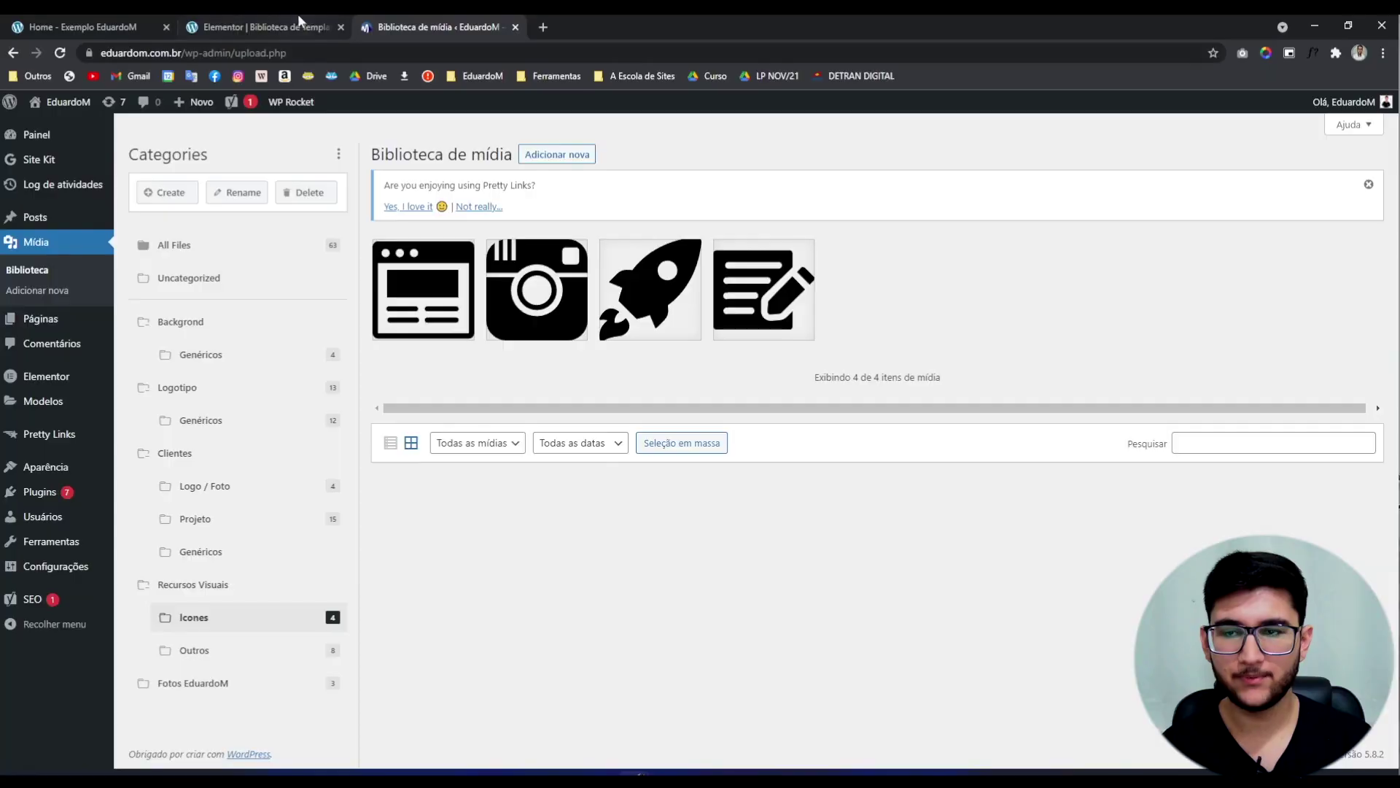
Switch back to the Elementor editor and view the "Professional Excellence" hero section at the start of the page
click(296, 16)
scroll(803, 503, up, 15)
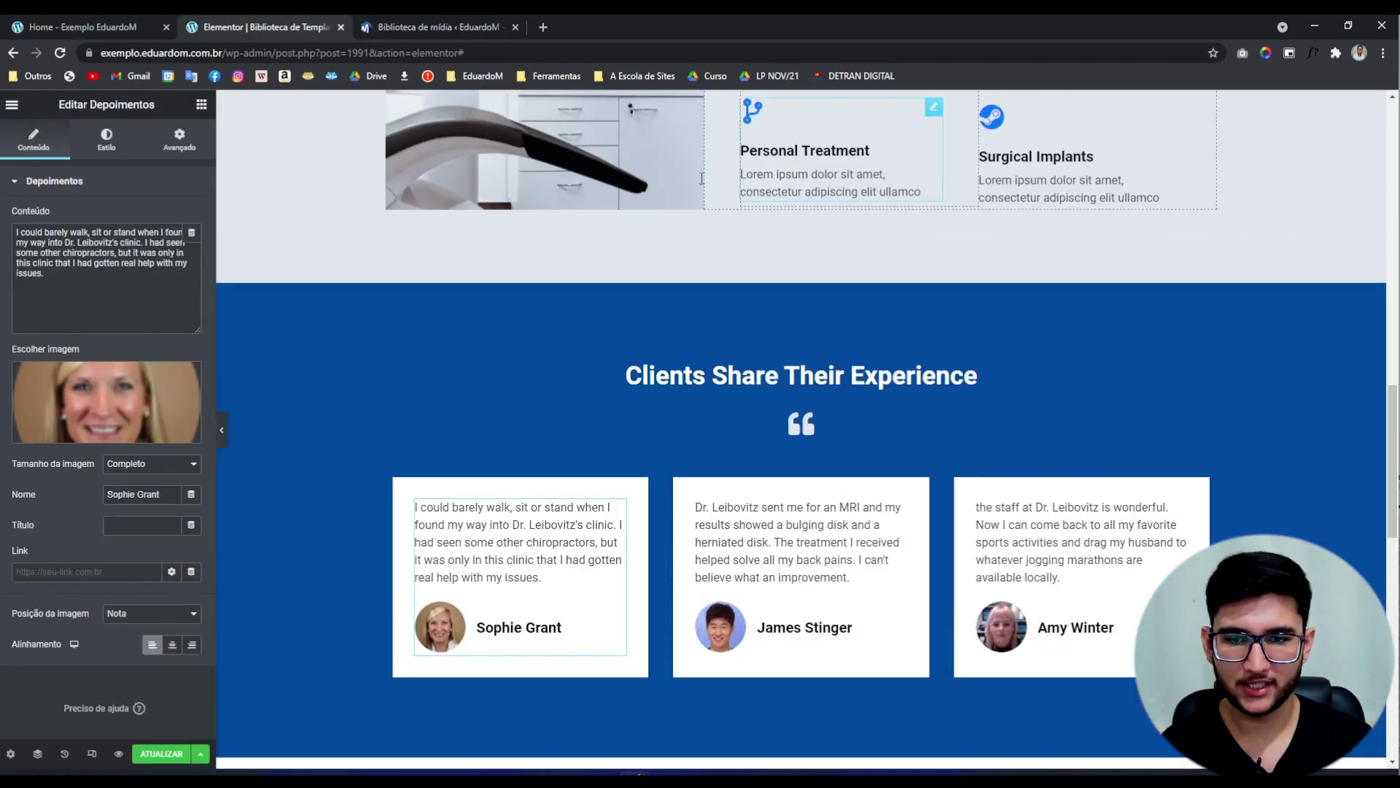
scroll(889, 525, up, 2)
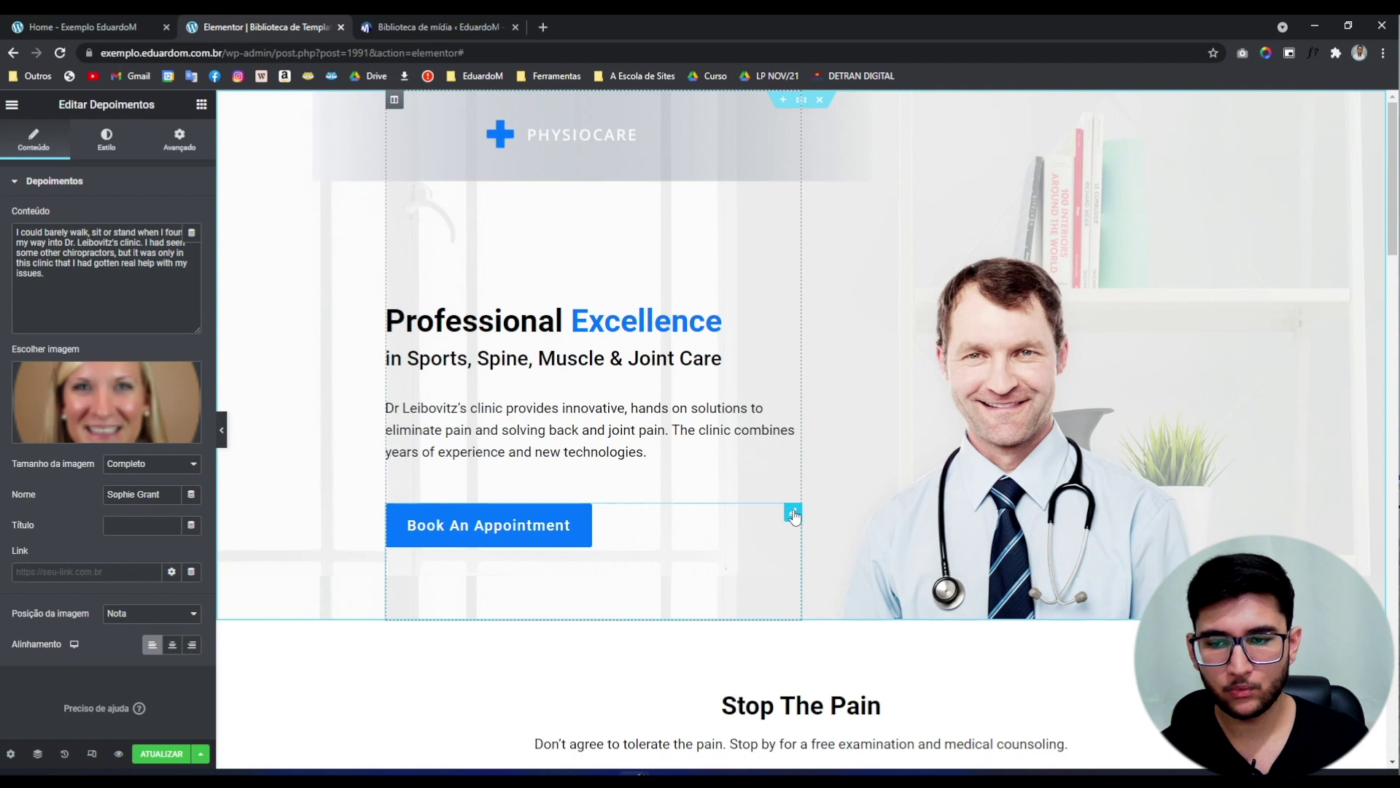
Change the background color of the "Book An Appointment" button in the hero section to green #50B73A
click(557, 531)
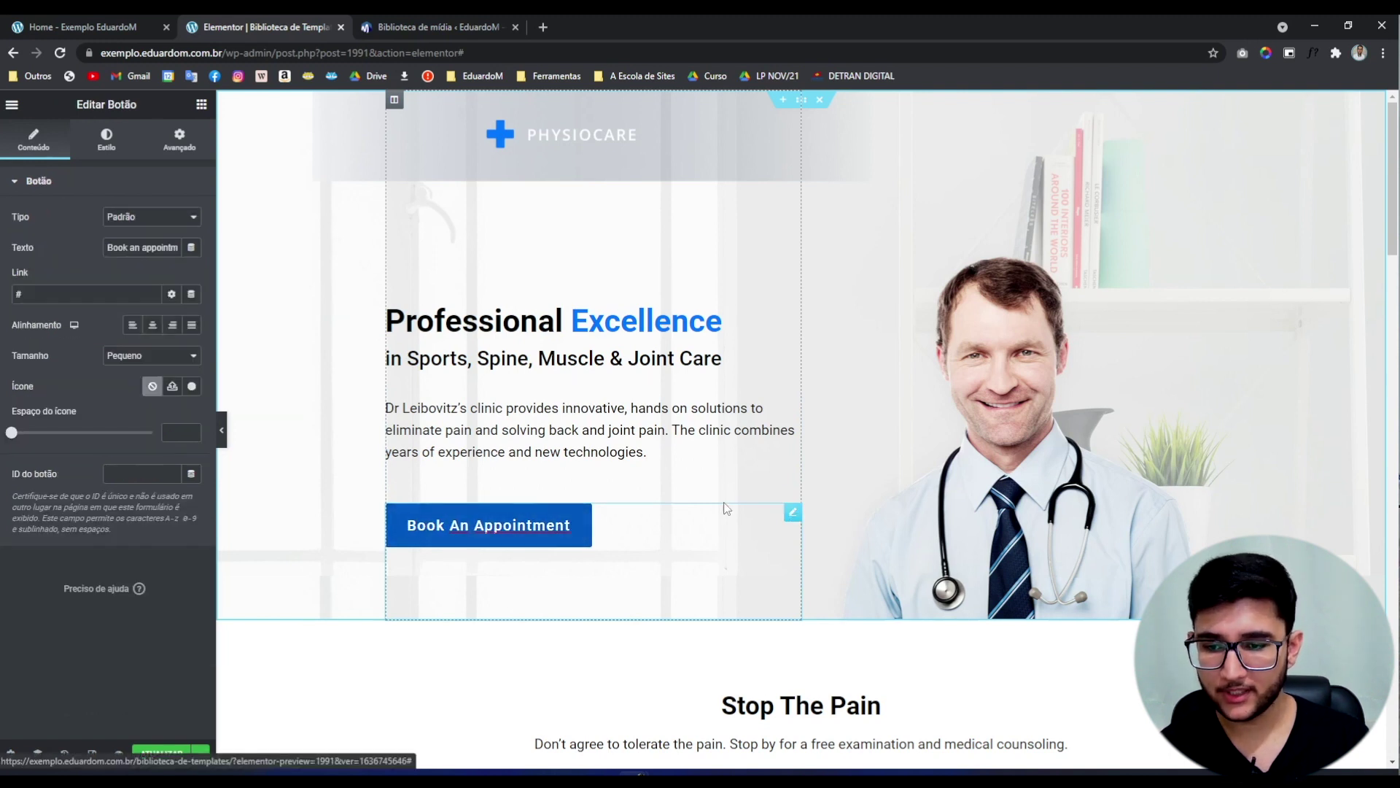
click(106, 138)
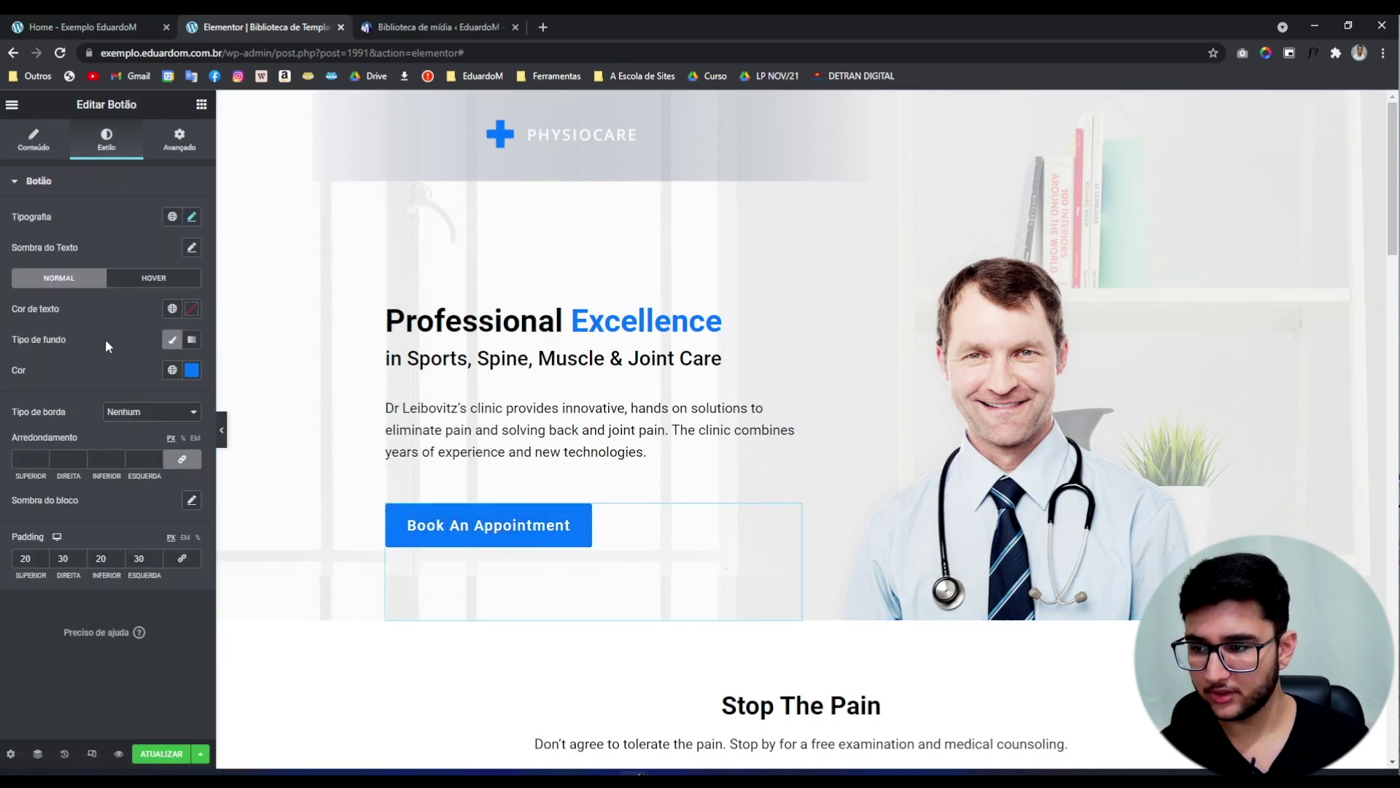
click(192, 370)
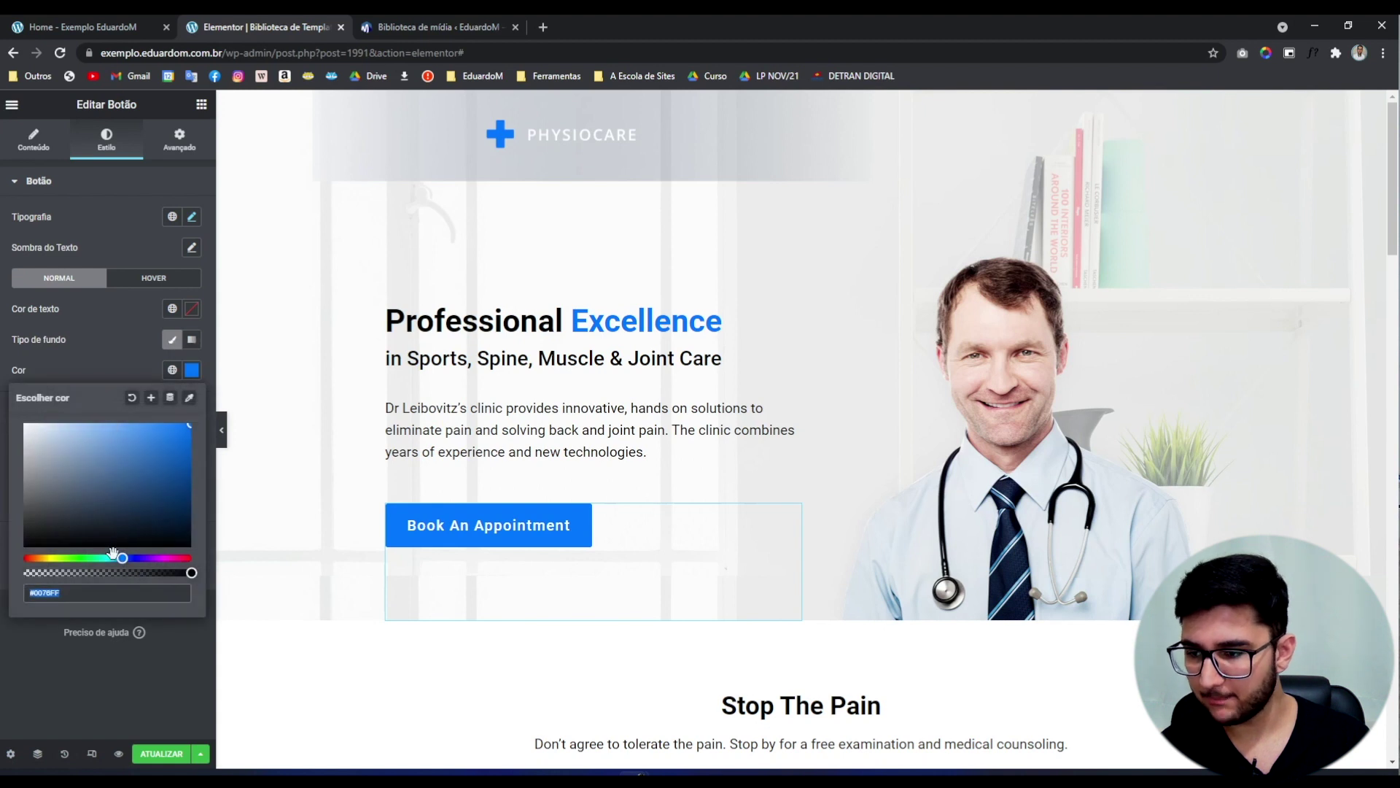
drag(114, 552, 75, 558)
drag(120, 500, 138, 459)
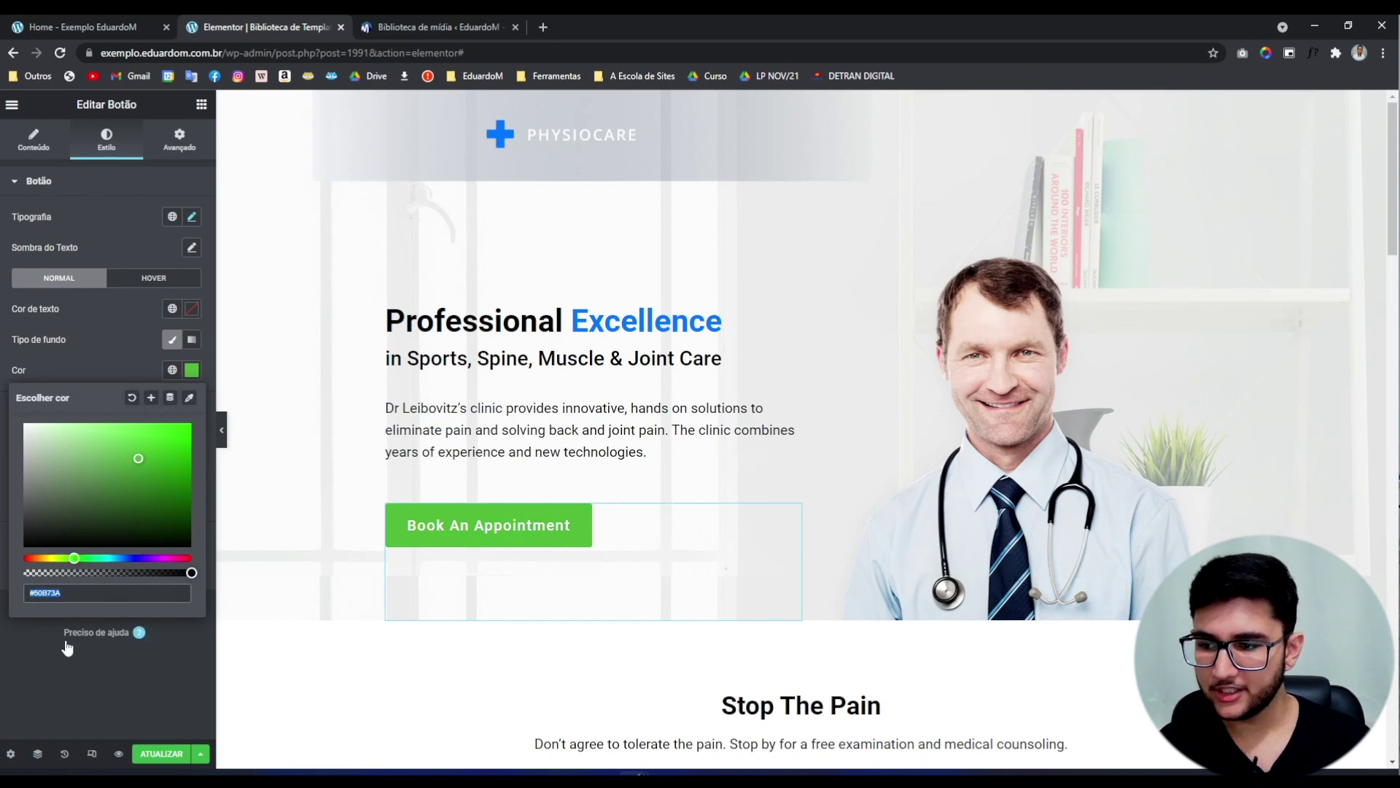
click(72, 642)
Set the primary color of the "Innovative Equipment" icon in the "The Best Care Is On Your Side" section to #50B73A
scroll(586, 456, down, 8)
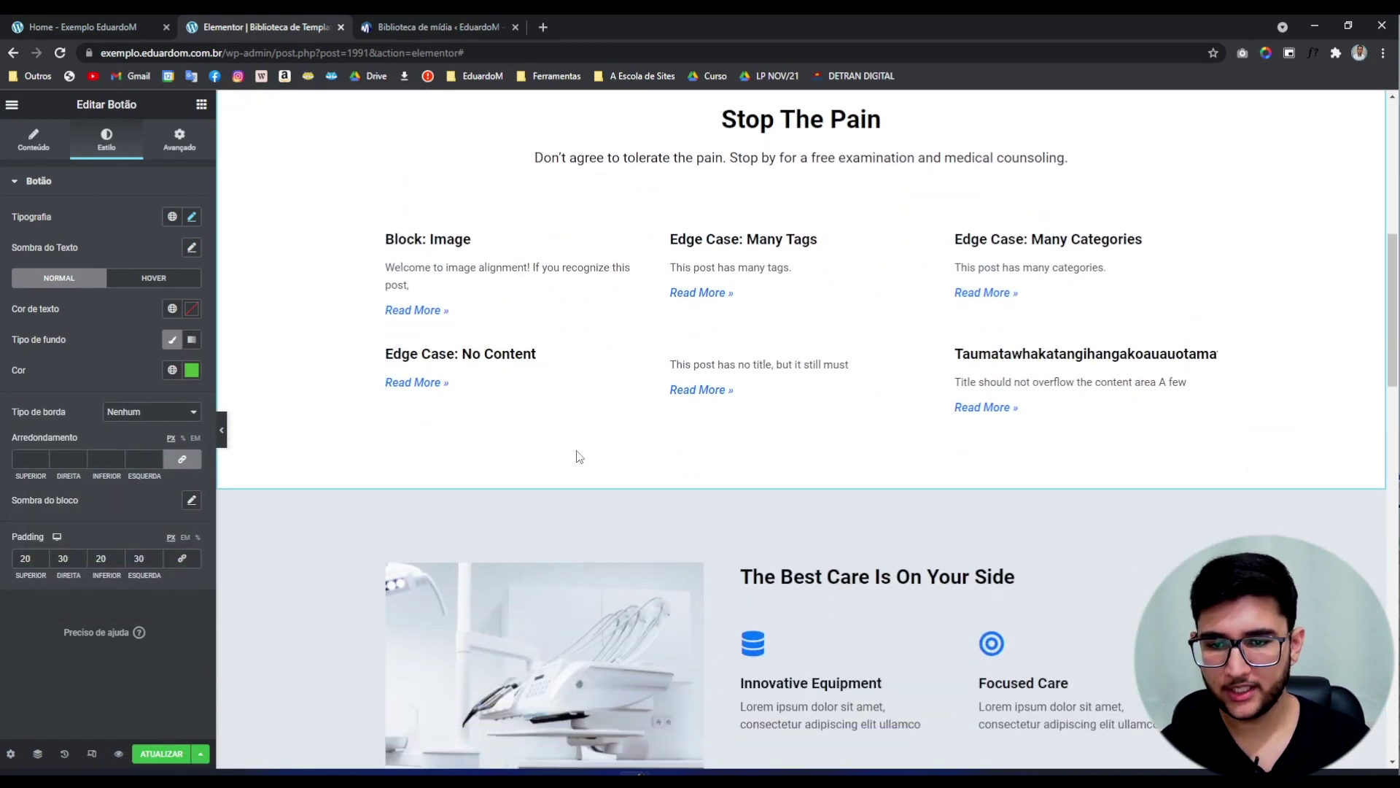
scroll(586, 455, down, 3)
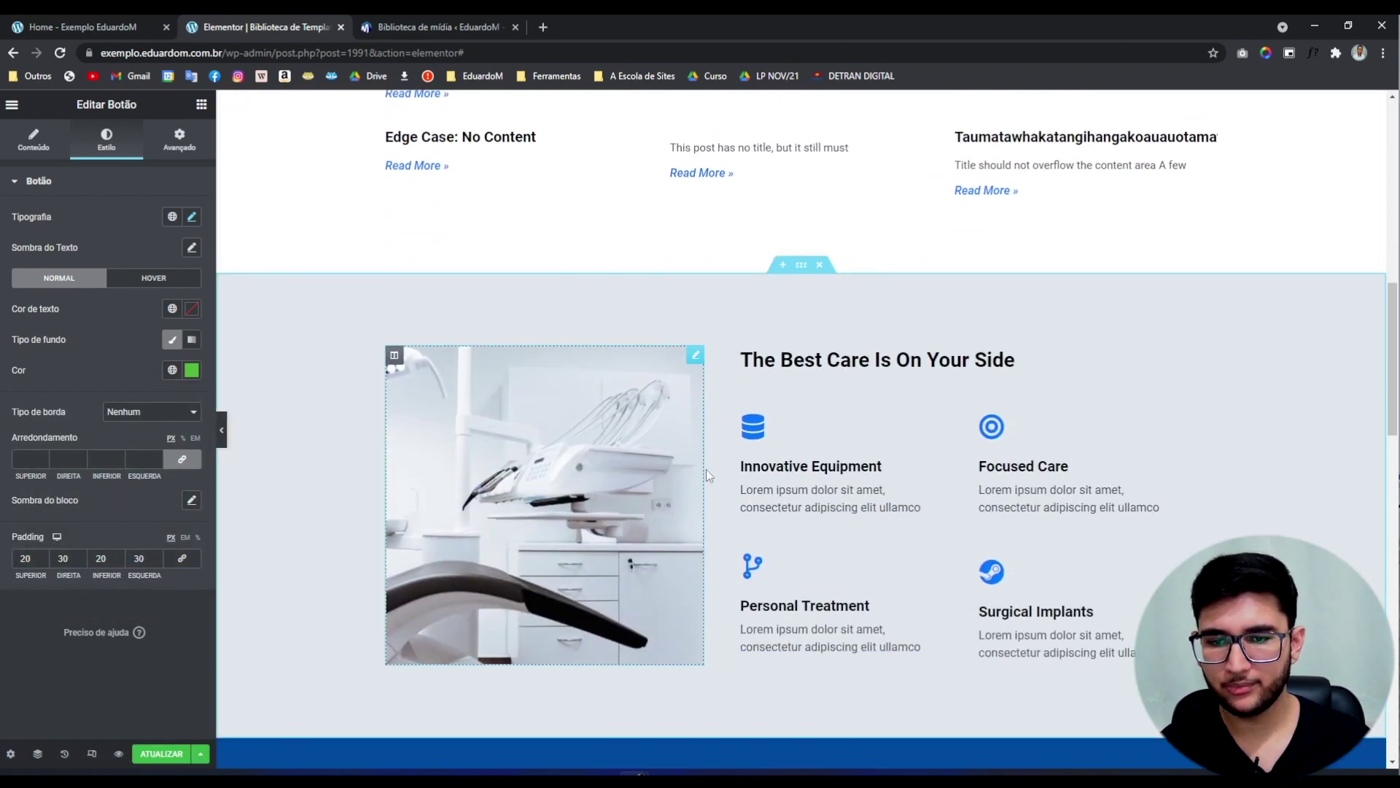
click(766, 445)
click(107, 139)
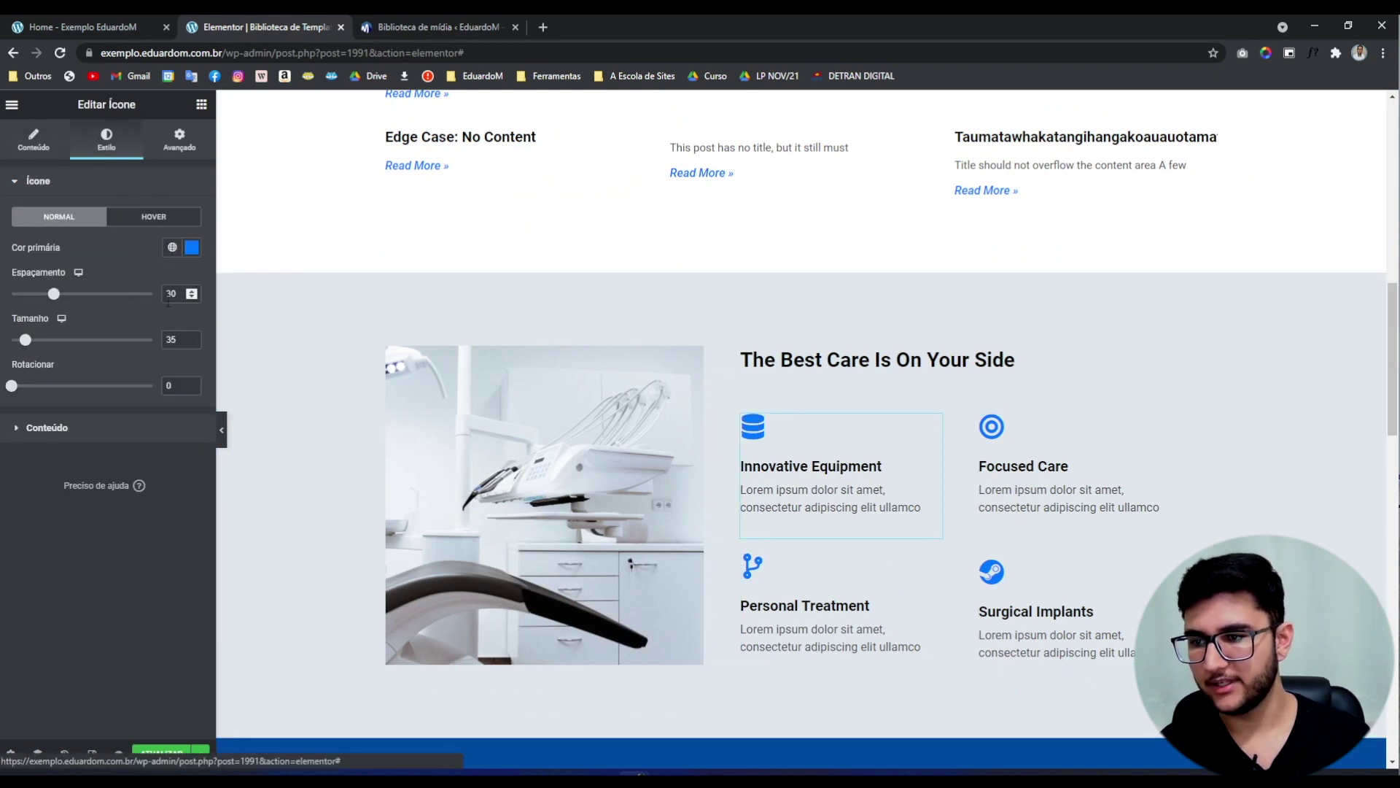
click(192, 248)
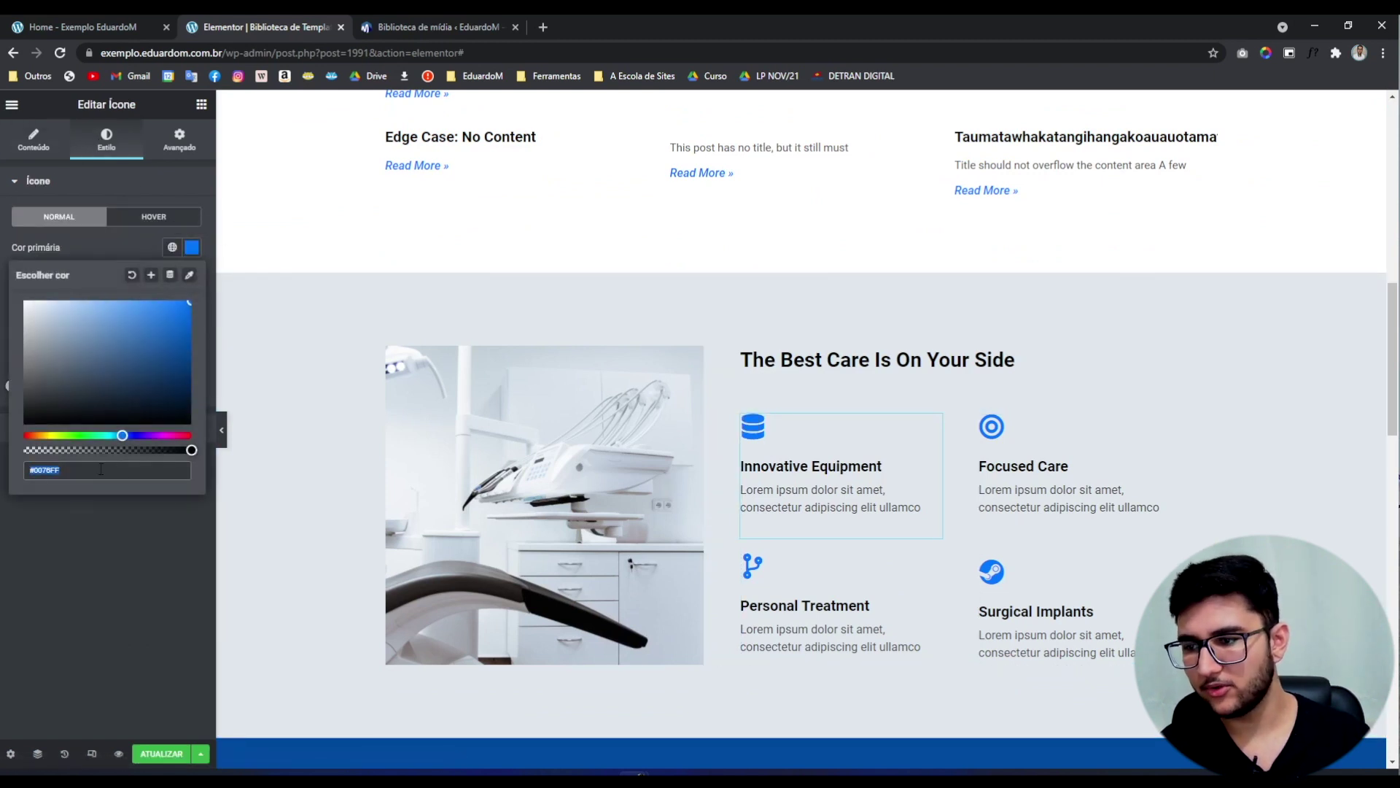
text(#50B73A)
Set the primary color of the "Focused Care" icon to the same green, #50B73A
click(1019, 461)
click(130, 144)
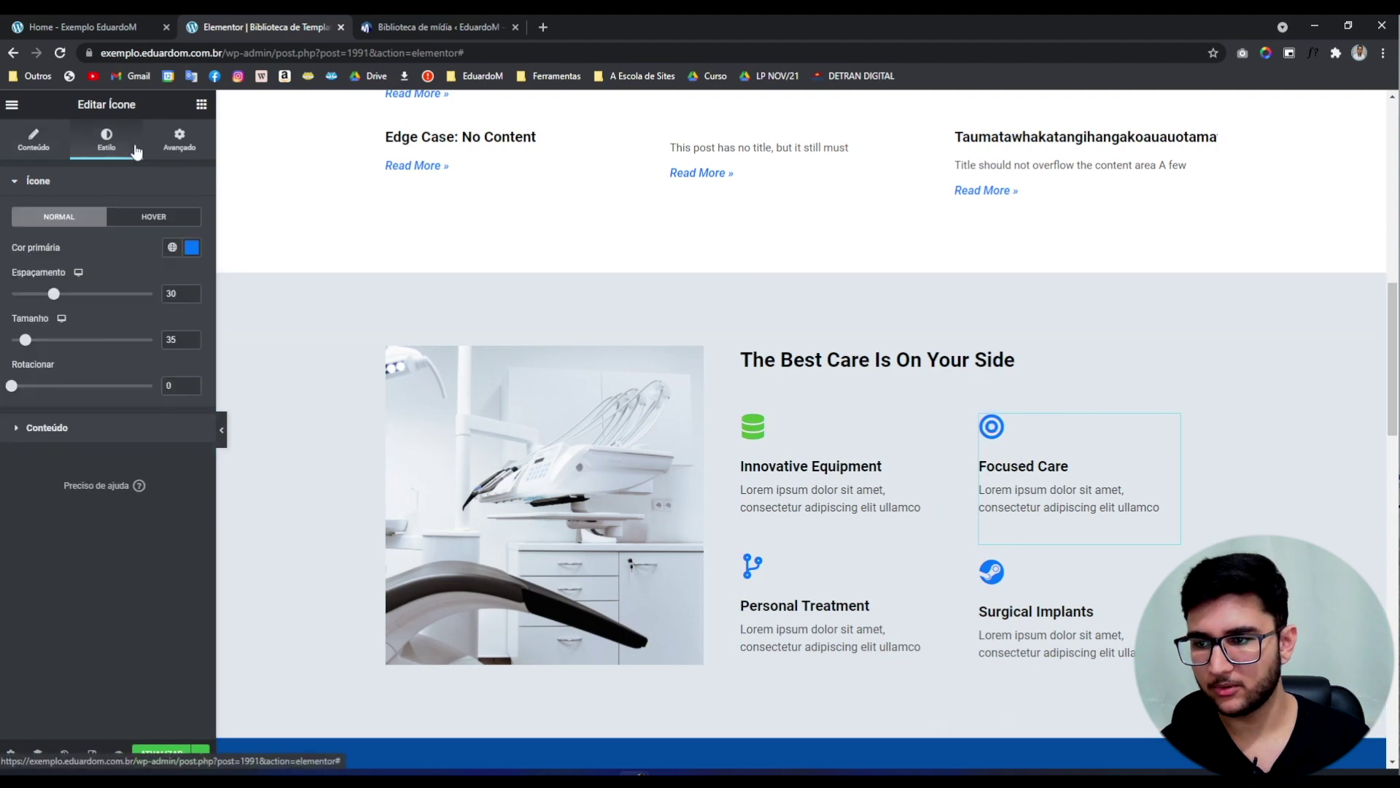
click(192, 247)
text(#50B73A)
click(81, 527)
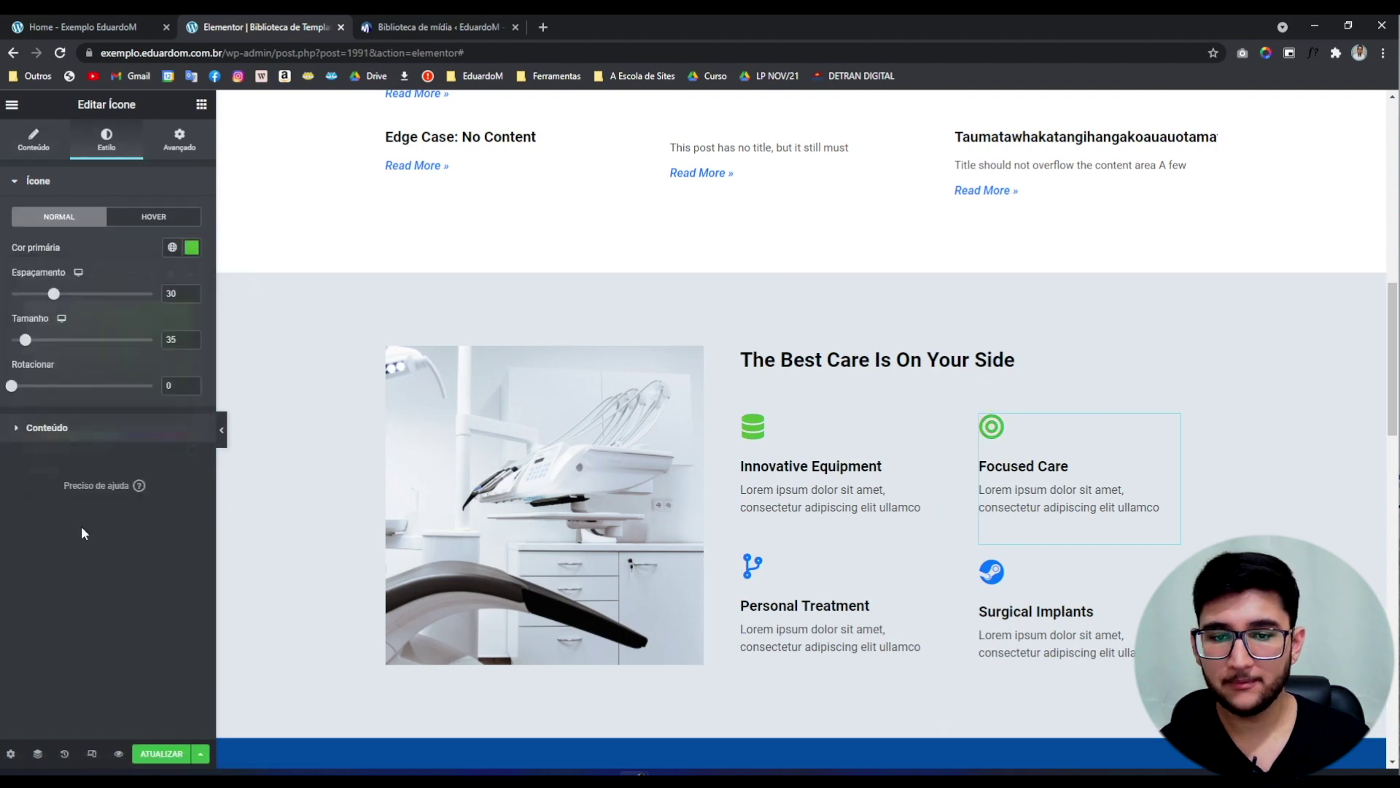